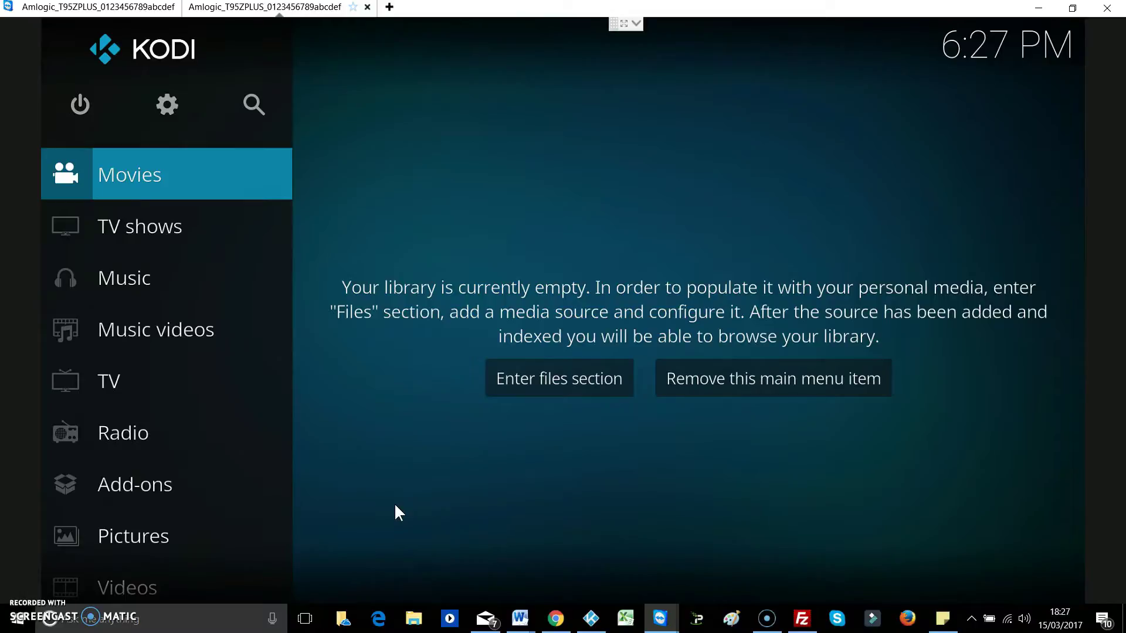
Step: Open the StreamTVUK Build Wizard video add-on and launch the FREE and Legal StreamTVUK Build Feb 2017
key("Down")
key("Down")
key("Down")
key("Down")
key("Down")
key("Down")
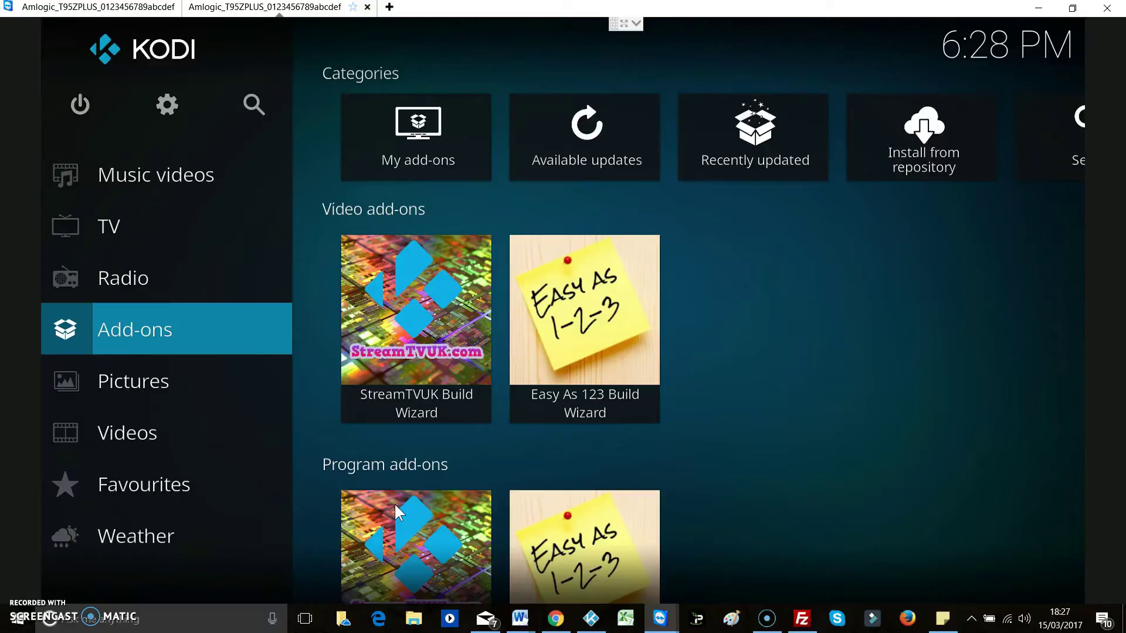
key("Right")
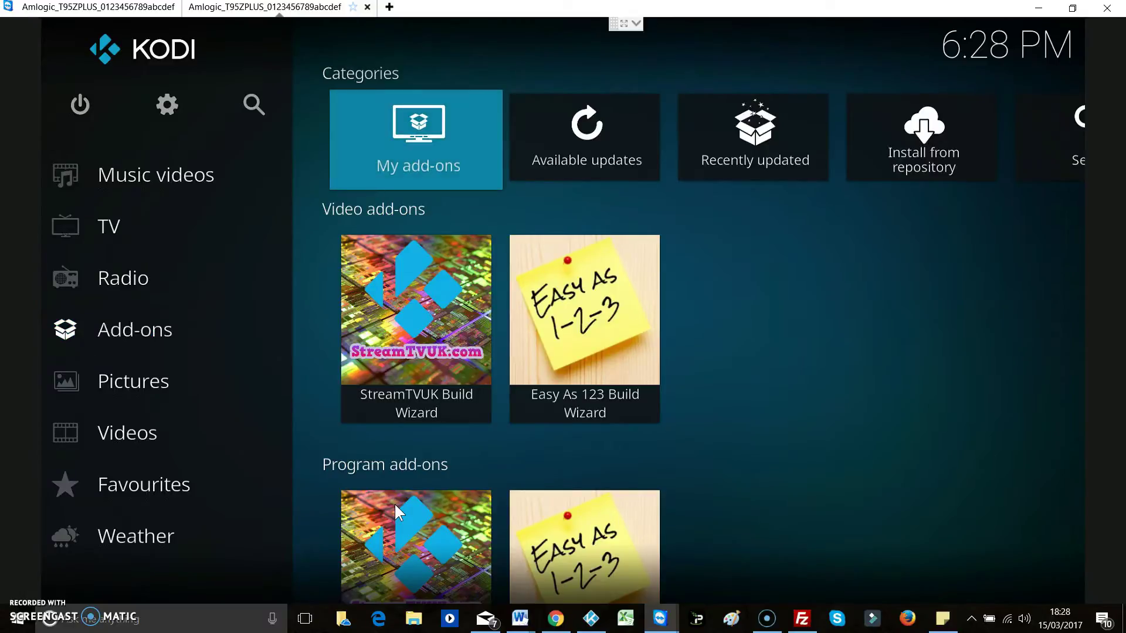
key("Down")
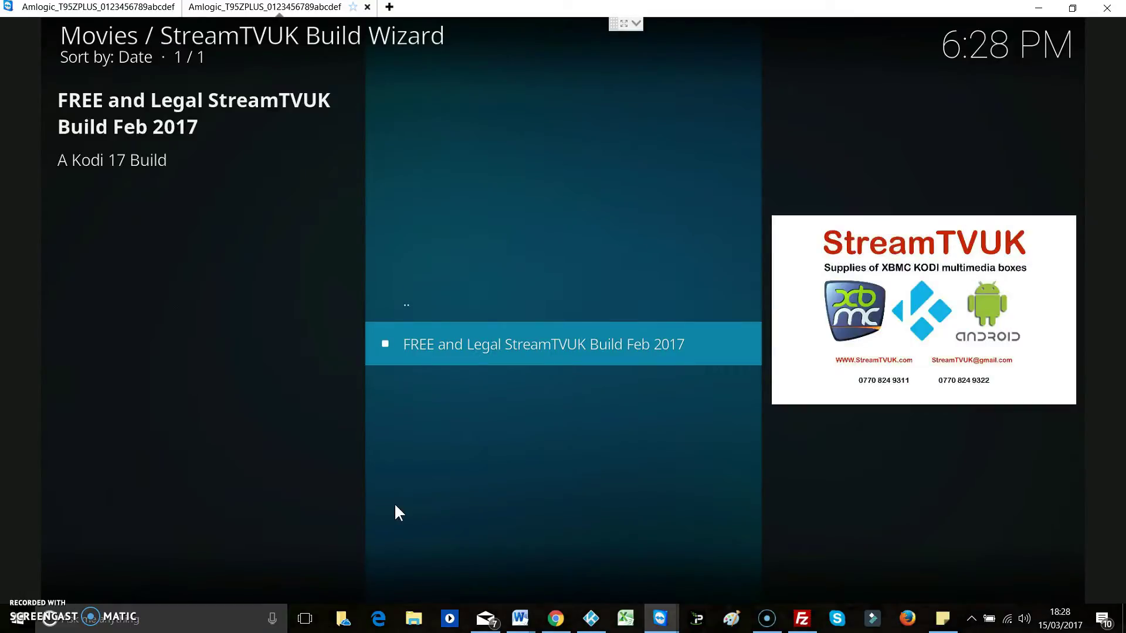
key("Return")
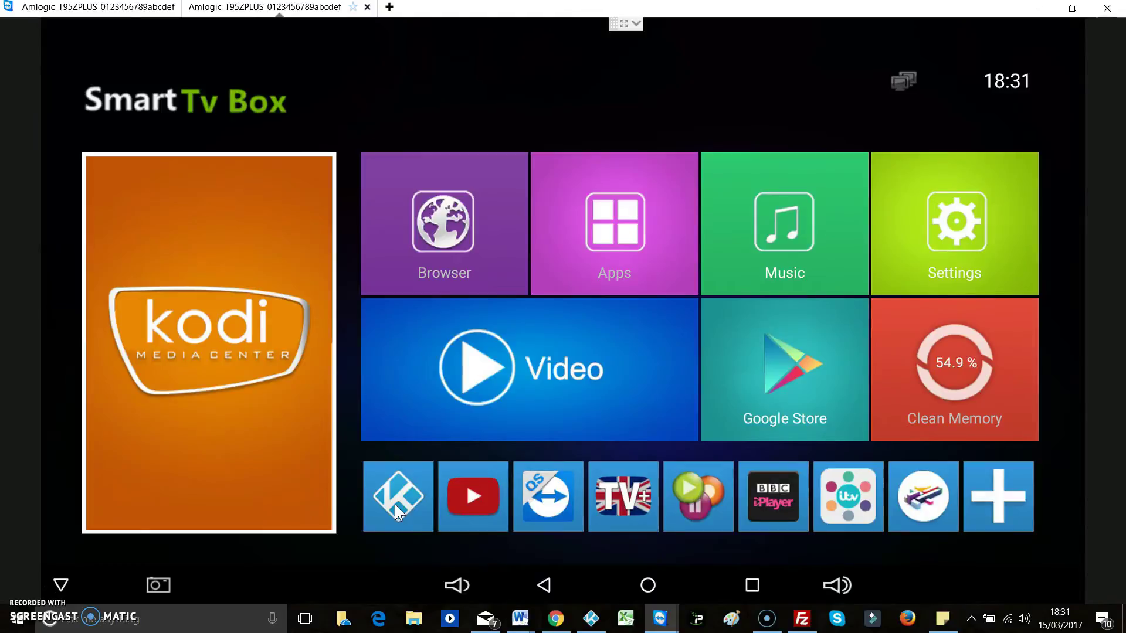
Step: Open the Apps section of the TV box's device settings
key("Right")
key("Right")
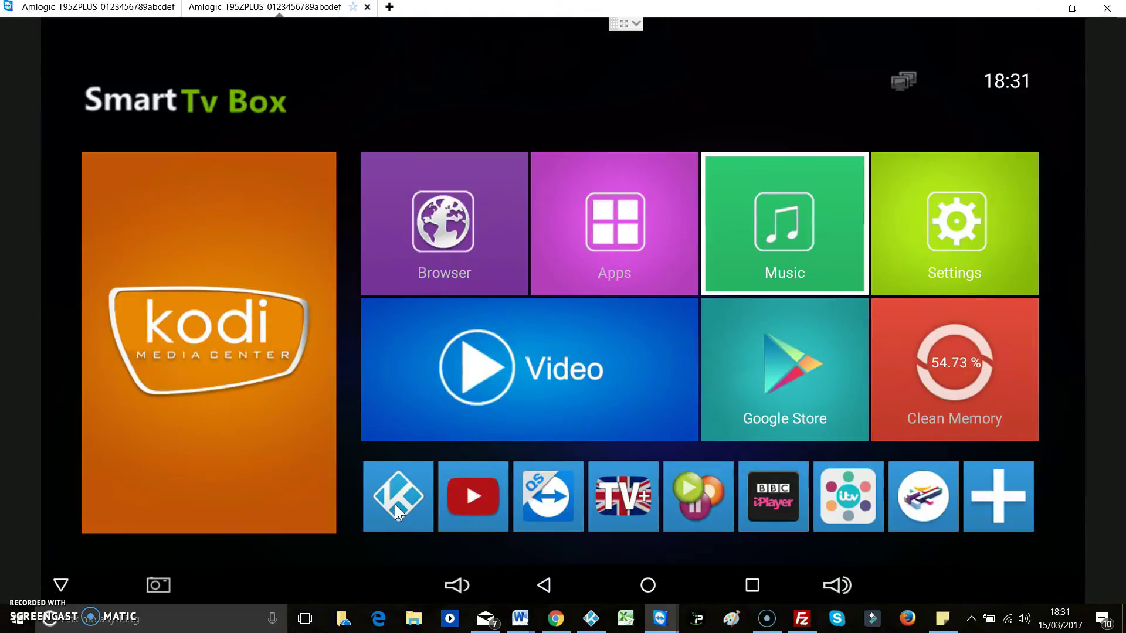
key("Right")
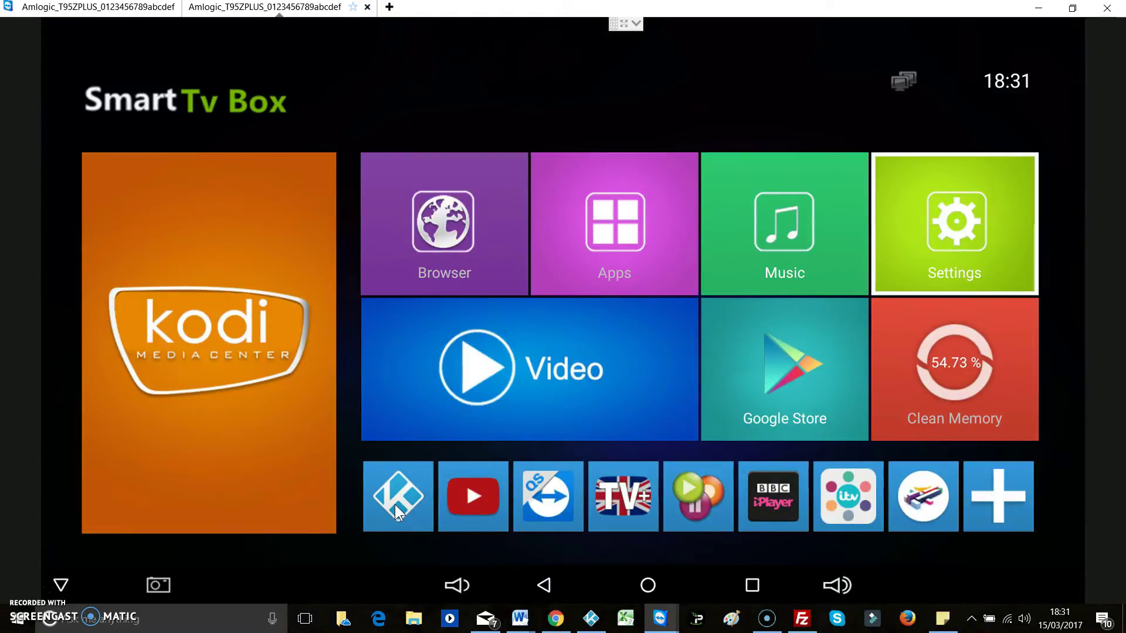
key("Return")
key("Right")
key("Right")
key("Right")
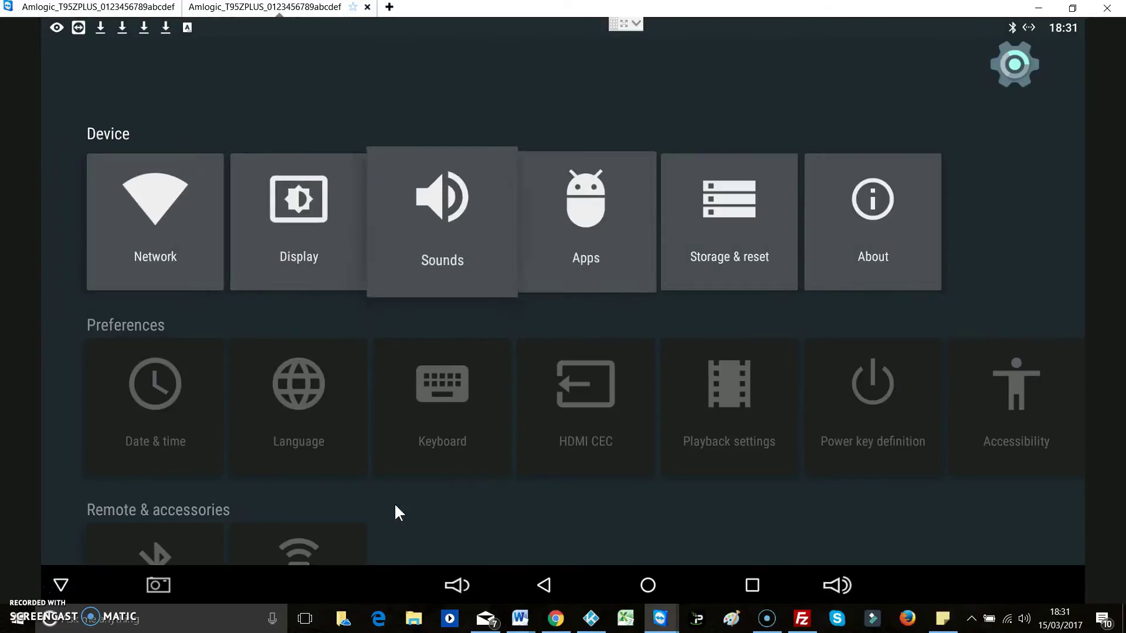
key("Return")
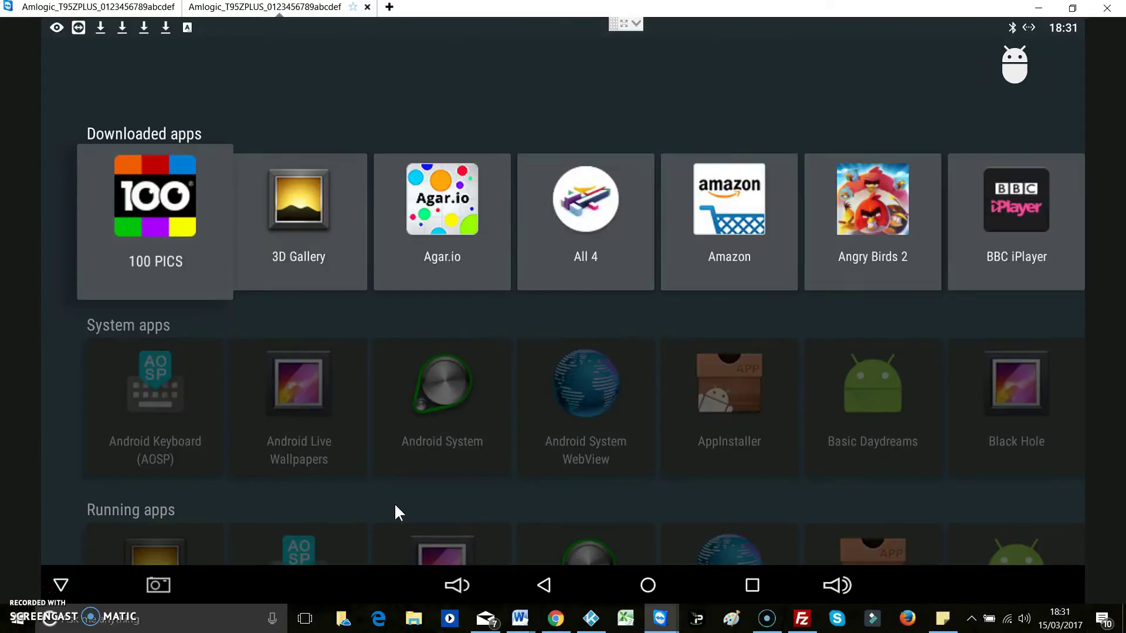
Step: Find Kodi among the downloaded apps and open its app details
key("Right")
key("Right")
key("Right")
key("Right")
key("Right")
key("Right")
key("Right")
key("Right")
key("Right")
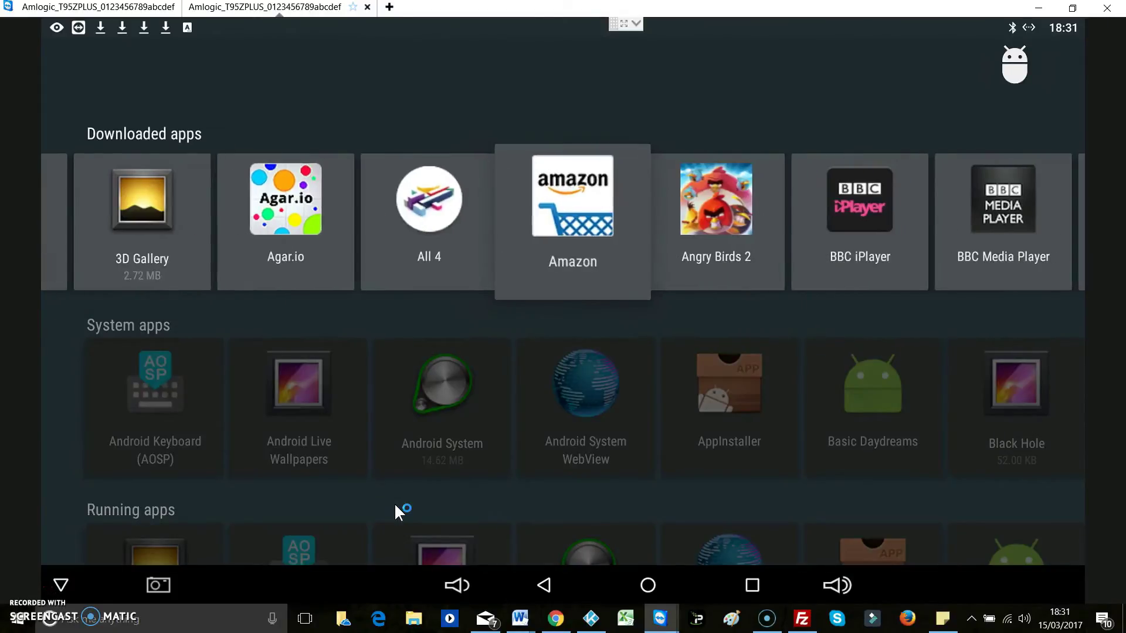
key("Right")
key("Right")
key("Right")
key("Right")
key("Right")
key("Right")
key("Right")
key("Right")
key("Right")
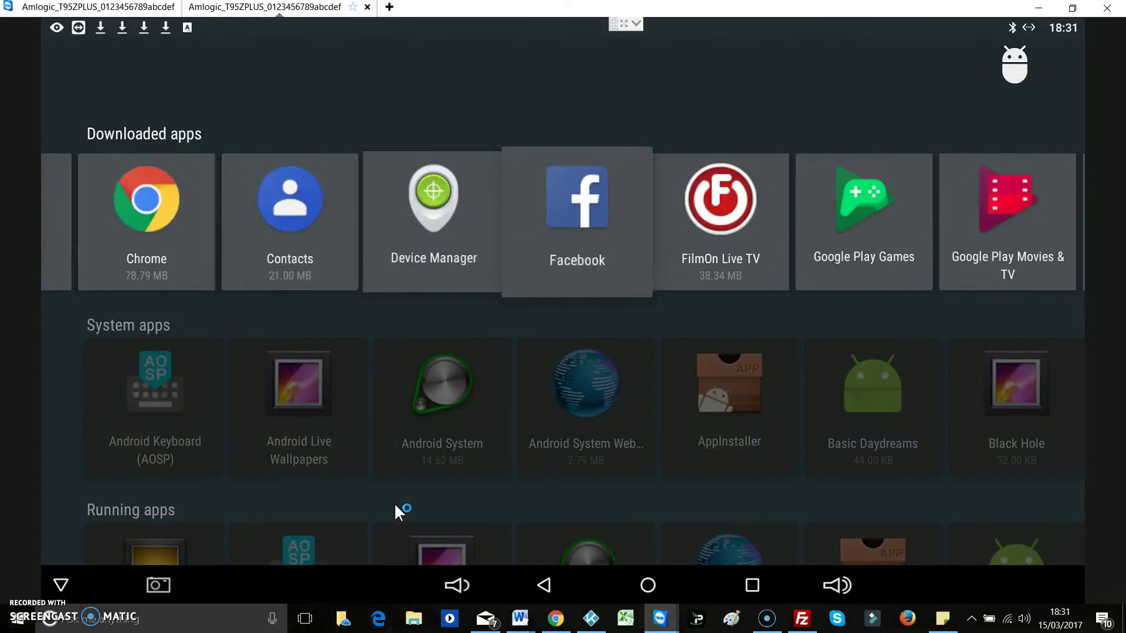
key("Right")
key("Right")
key("Right")
key("Right")
key("Right")
key("Right")
key("Right")
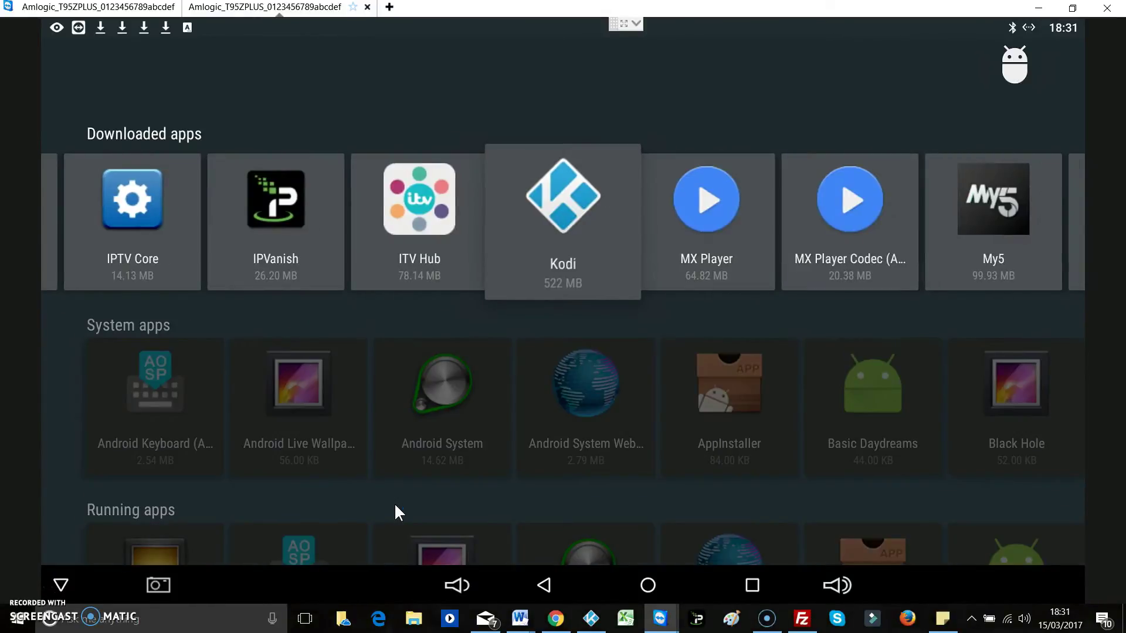
key("Return")
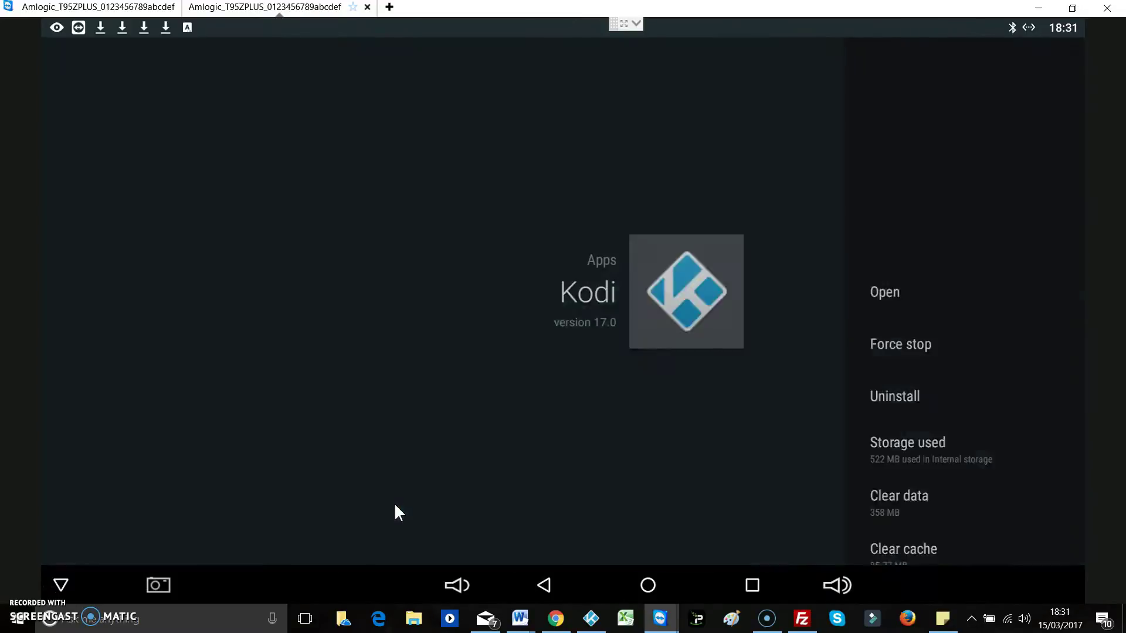
Step: Force stop the Kodi app and confirm the action
key("Down")
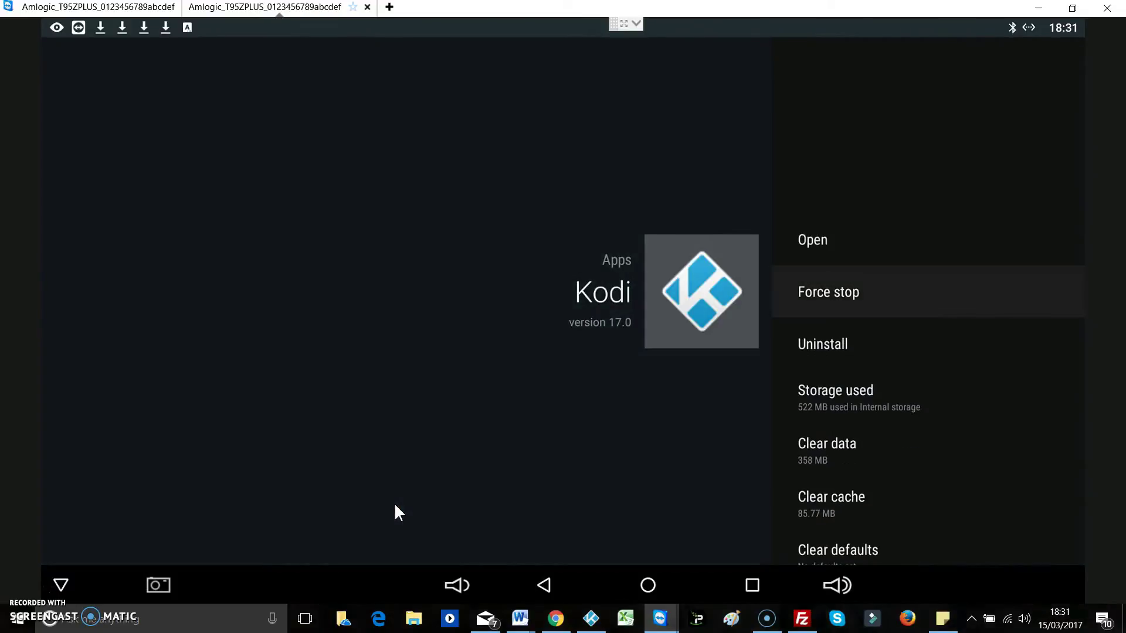
key("Return")
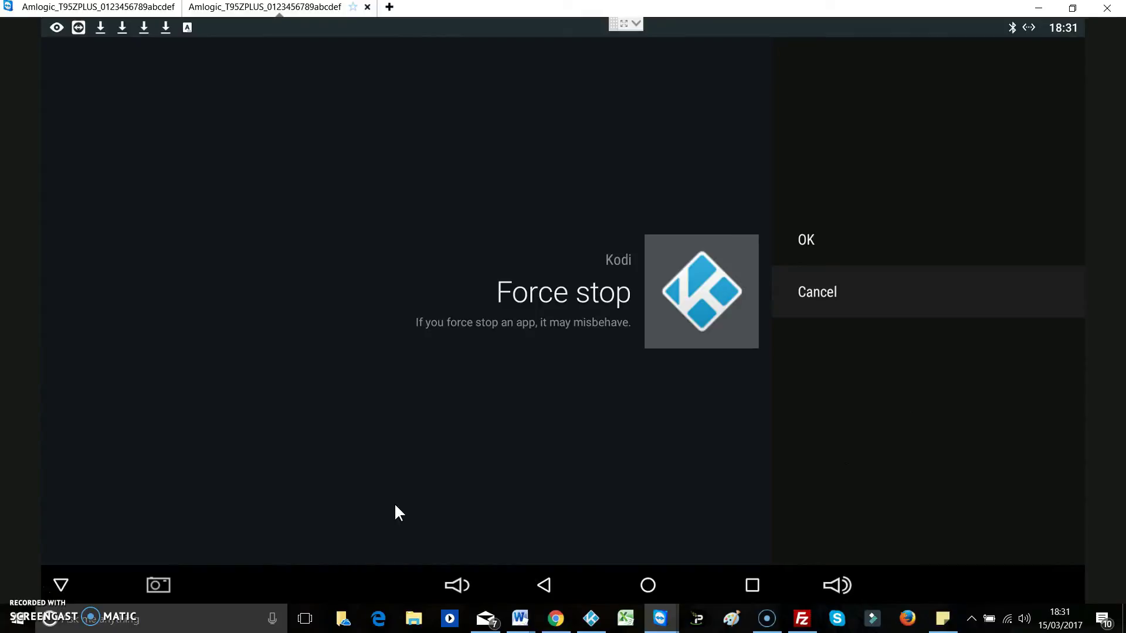
key("Up")
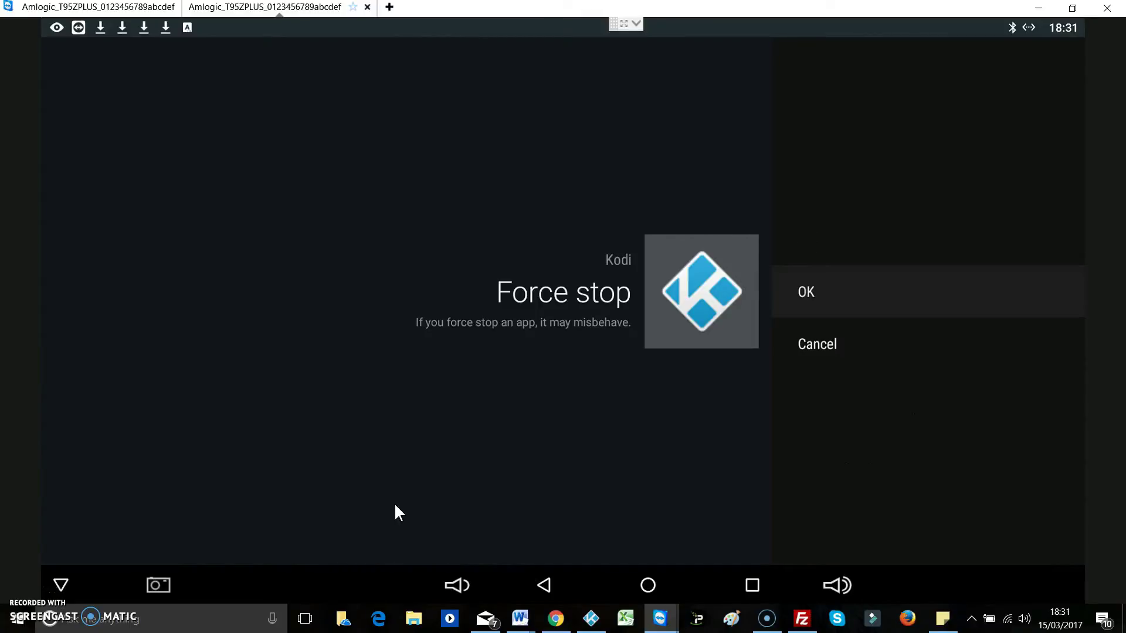
key("Return")
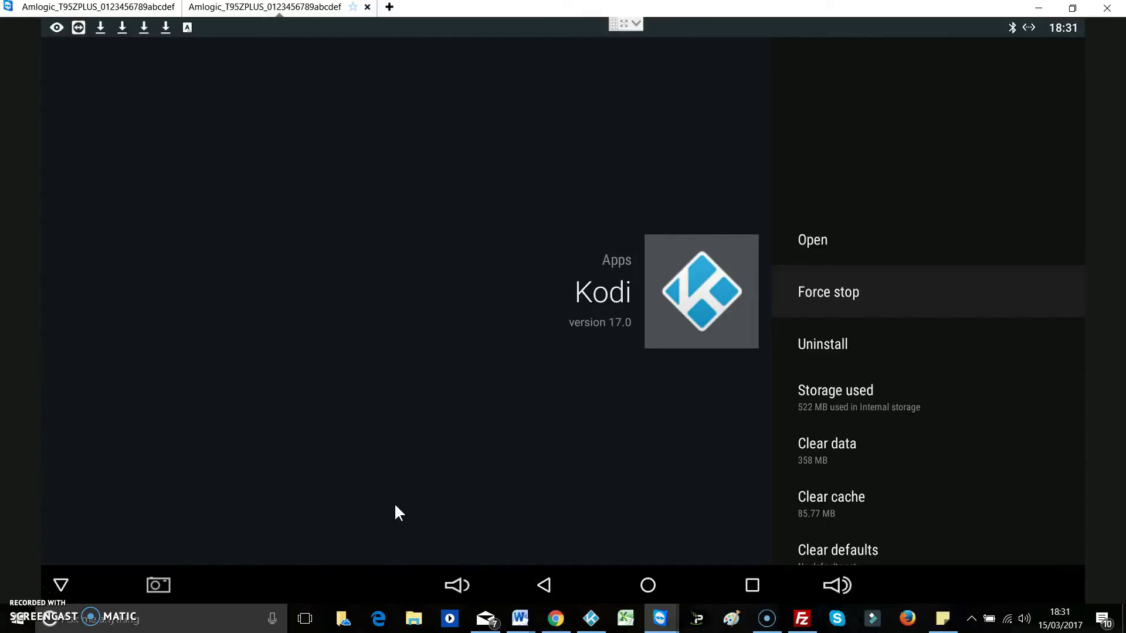
key("Up")
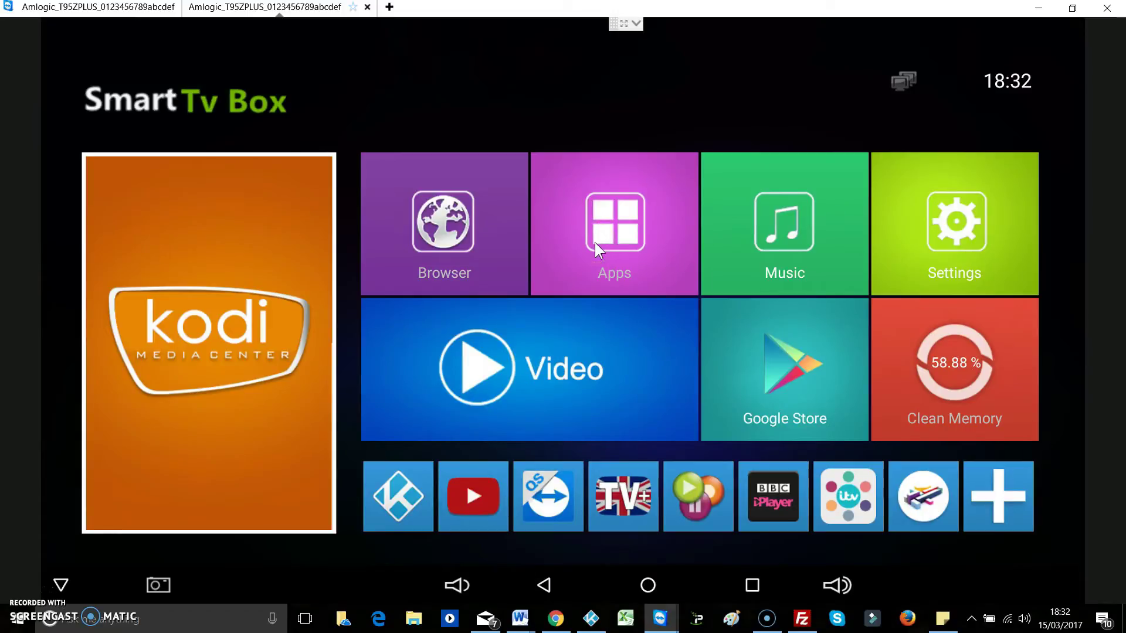
Step: Open the full Apps list from the TV box's home screen
key("Right")
key("Right")
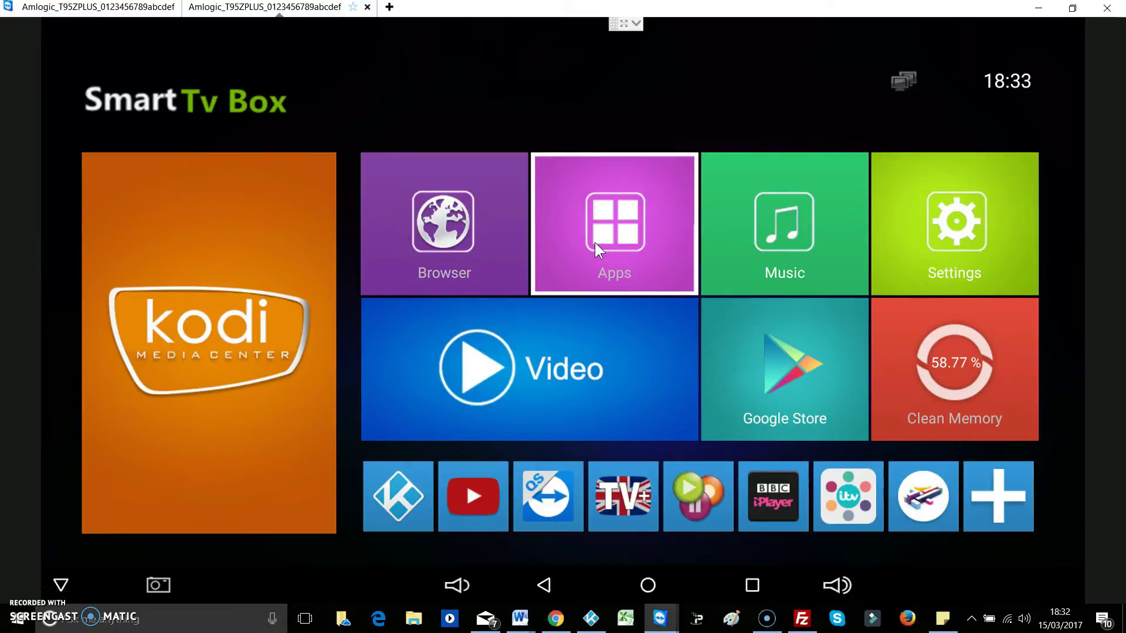
left_click(595, 242)
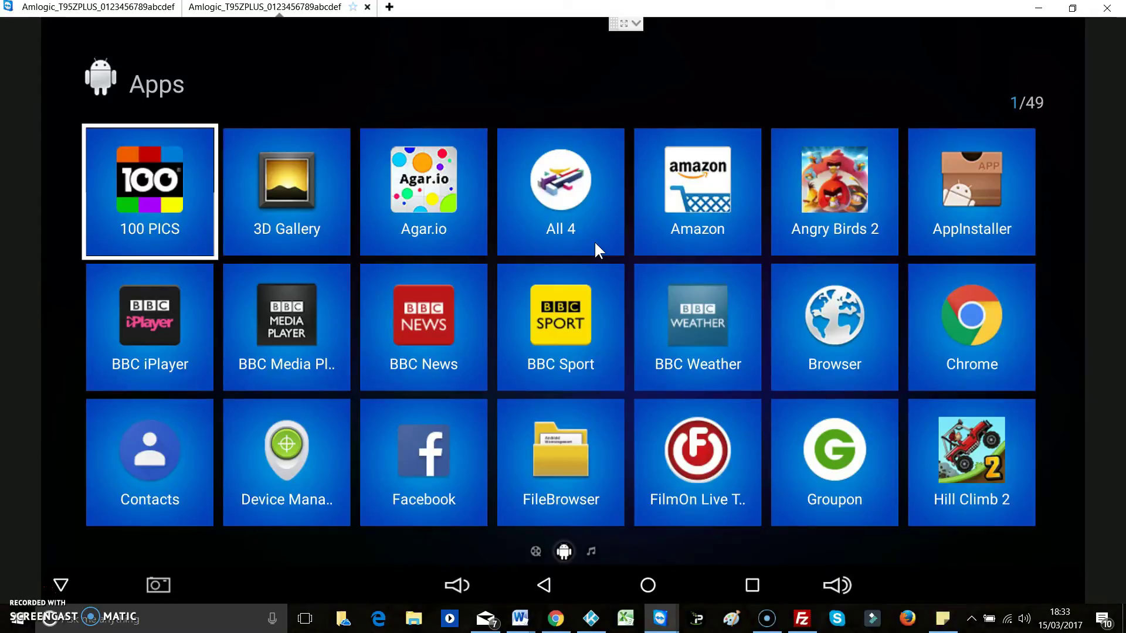
Step: Look through the rows of installed apps for a file manager
key("Down")
key("Down")
key("Down")
key("Down")
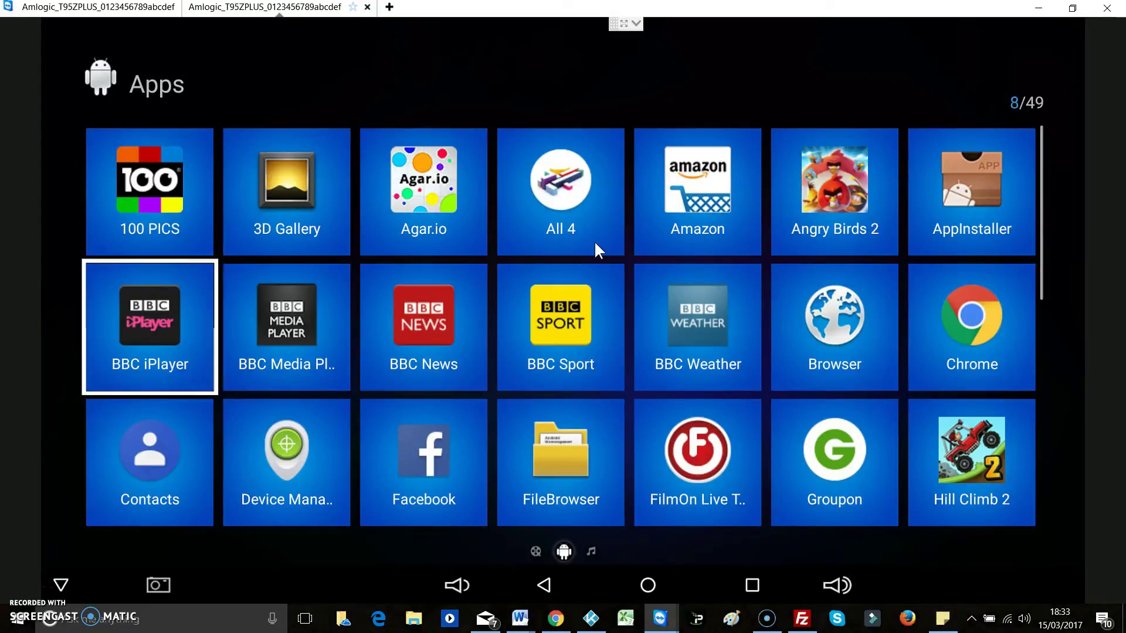
key("Down")
key("Down")
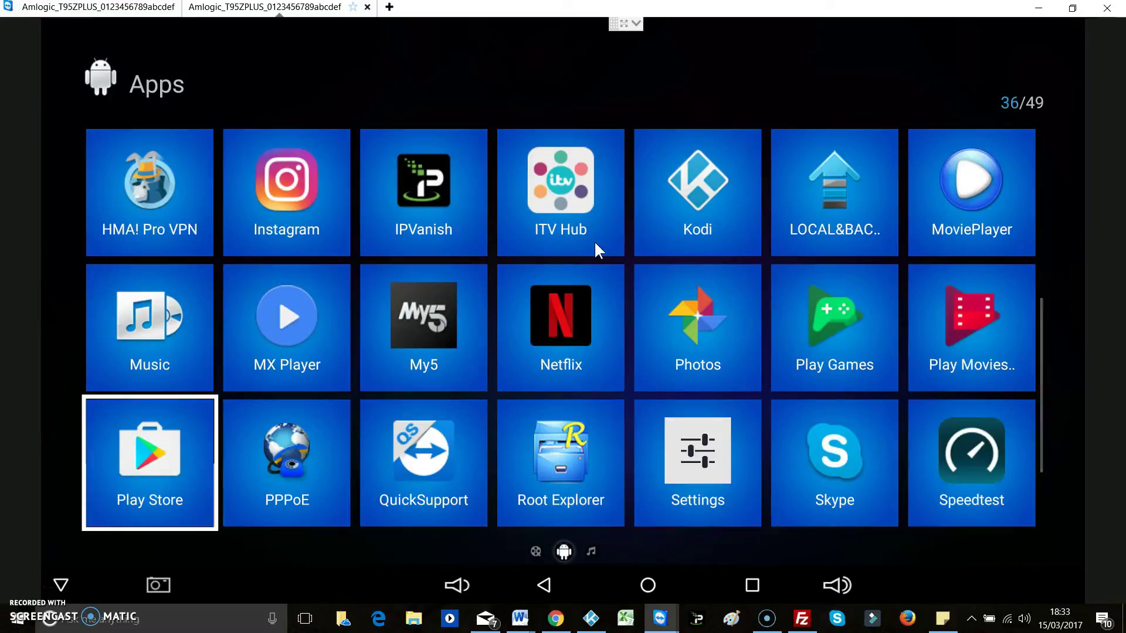
key("Up")
key("Up")
key("Up")
key("Up")
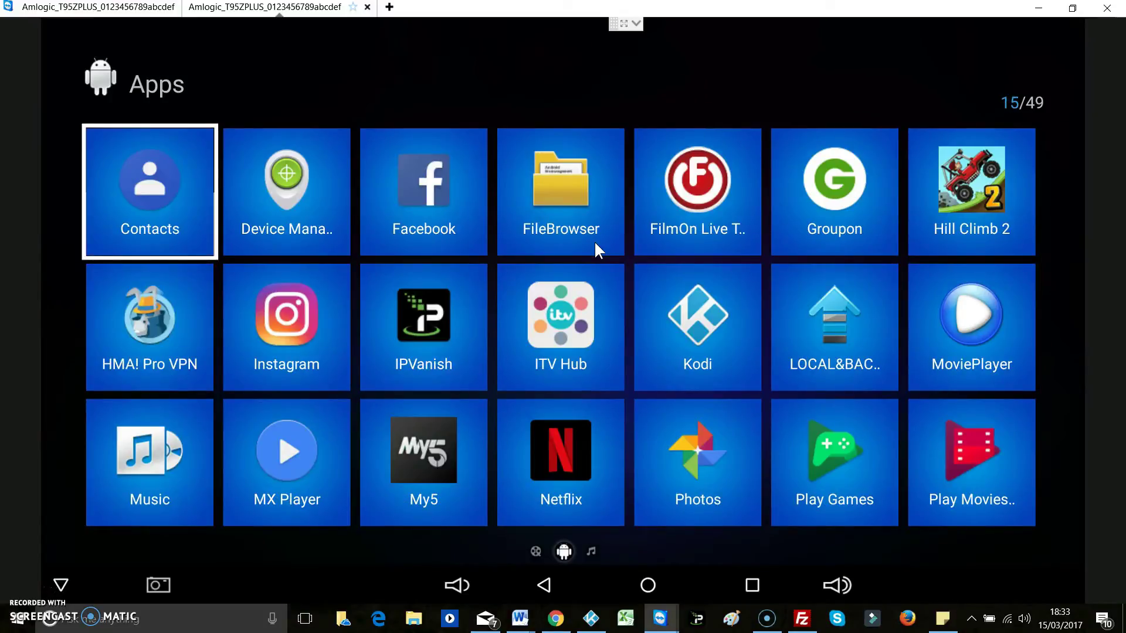
key("Up")
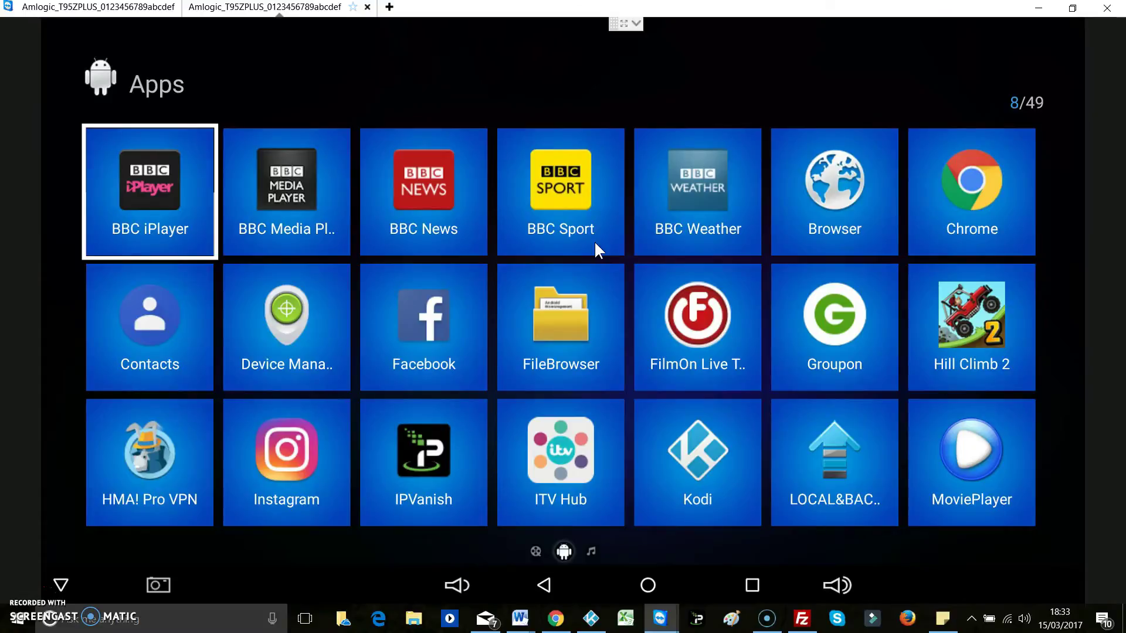
key("Up")
Step: Launch the FileBrowser app from the Apps list
key("Down")
key("Down")
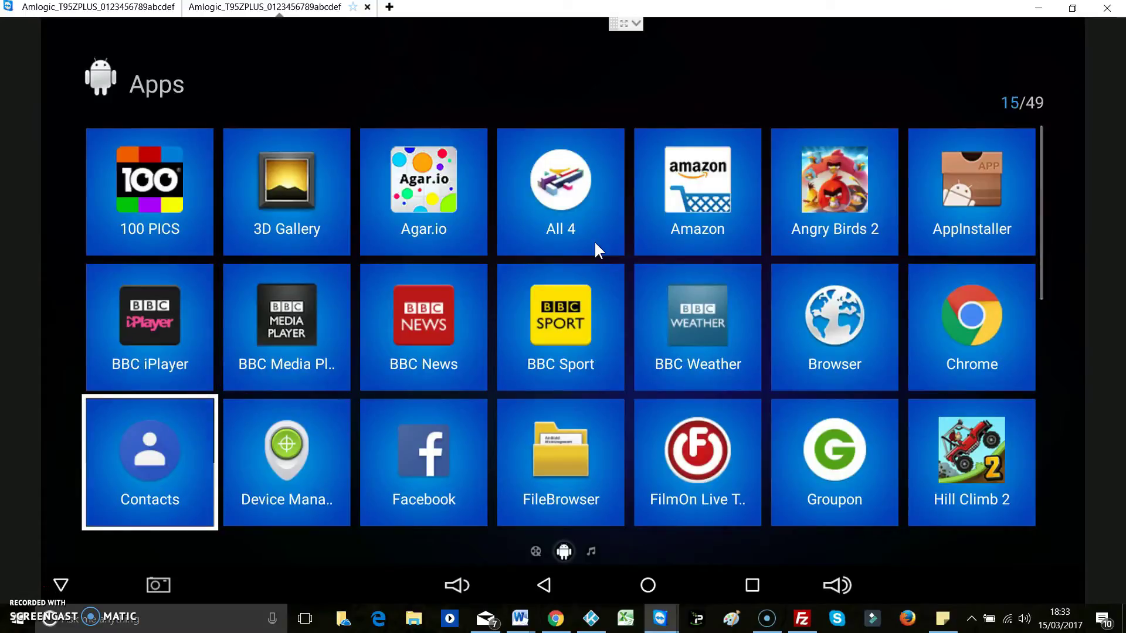
key("Right")
key("Right")
key("Right")
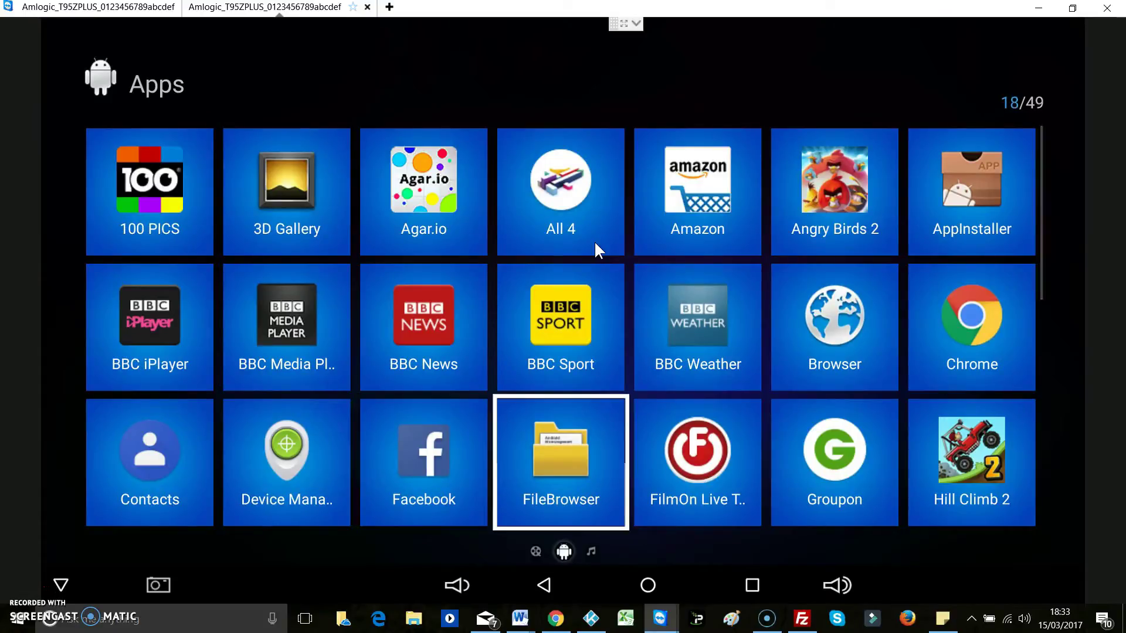
key("Return")
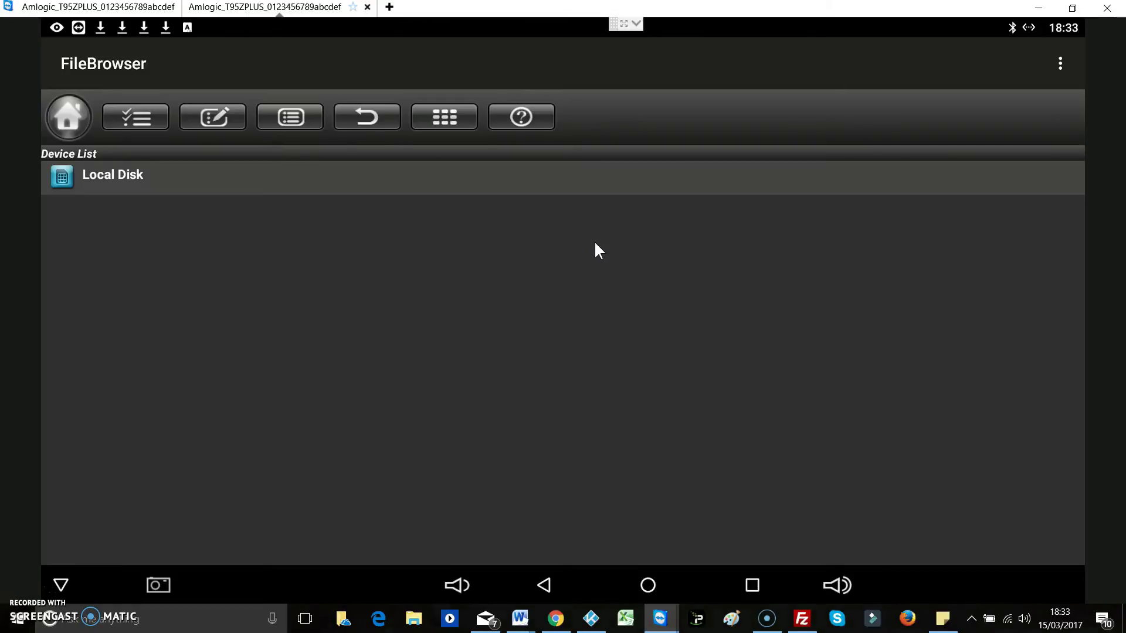
Step: Open the Download folder on the Local Disk
left_click(183, 179)
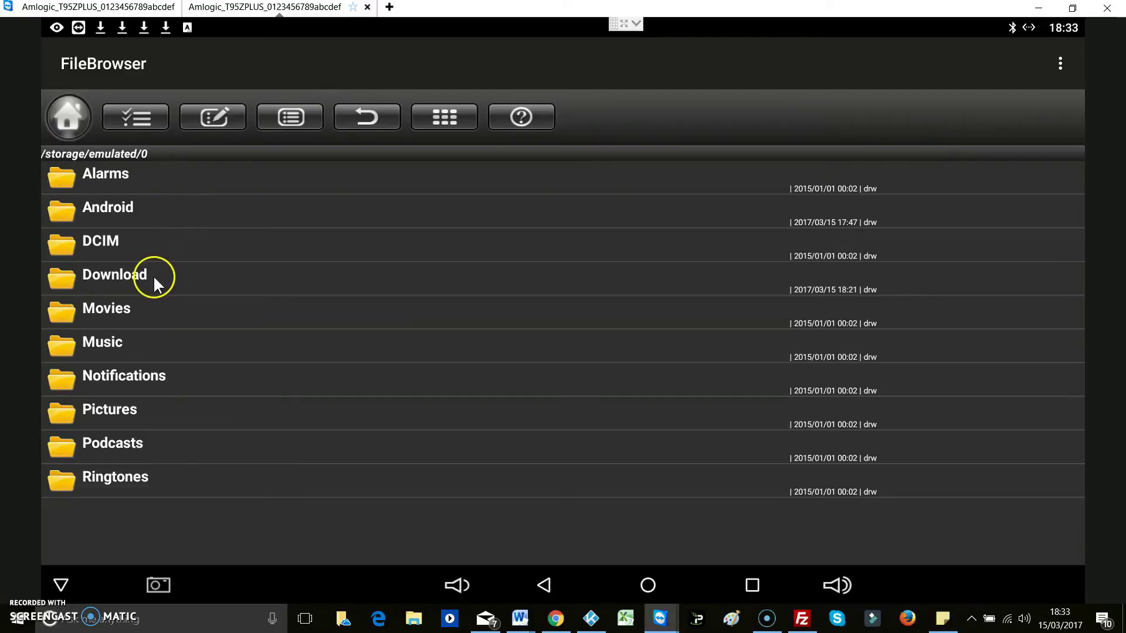
left_click(152, 274)
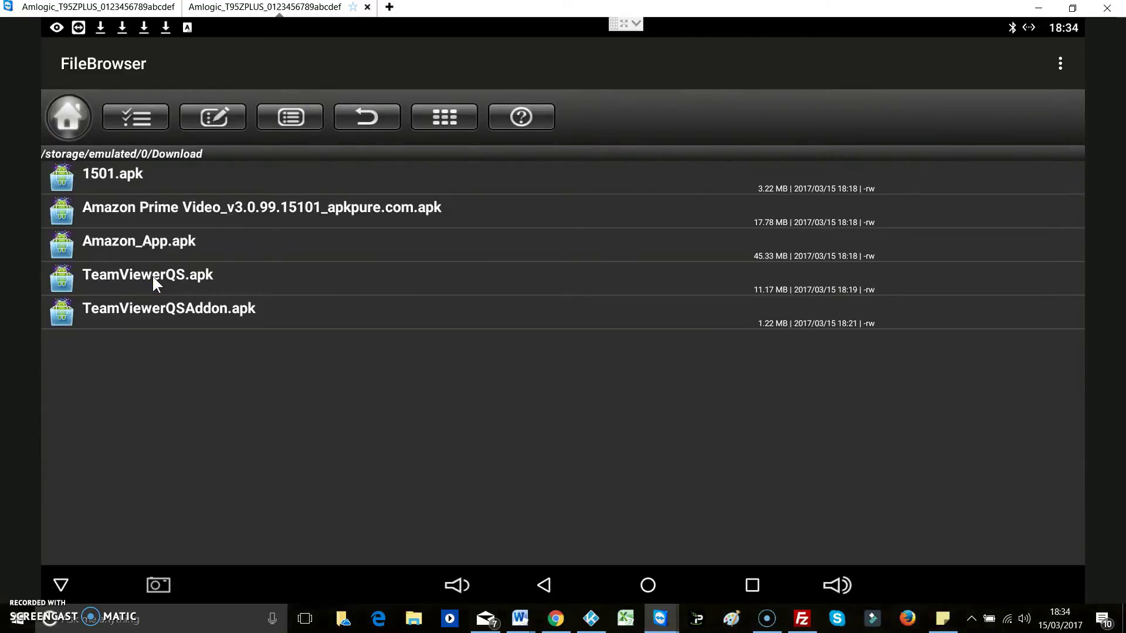
left_click(259, 268)
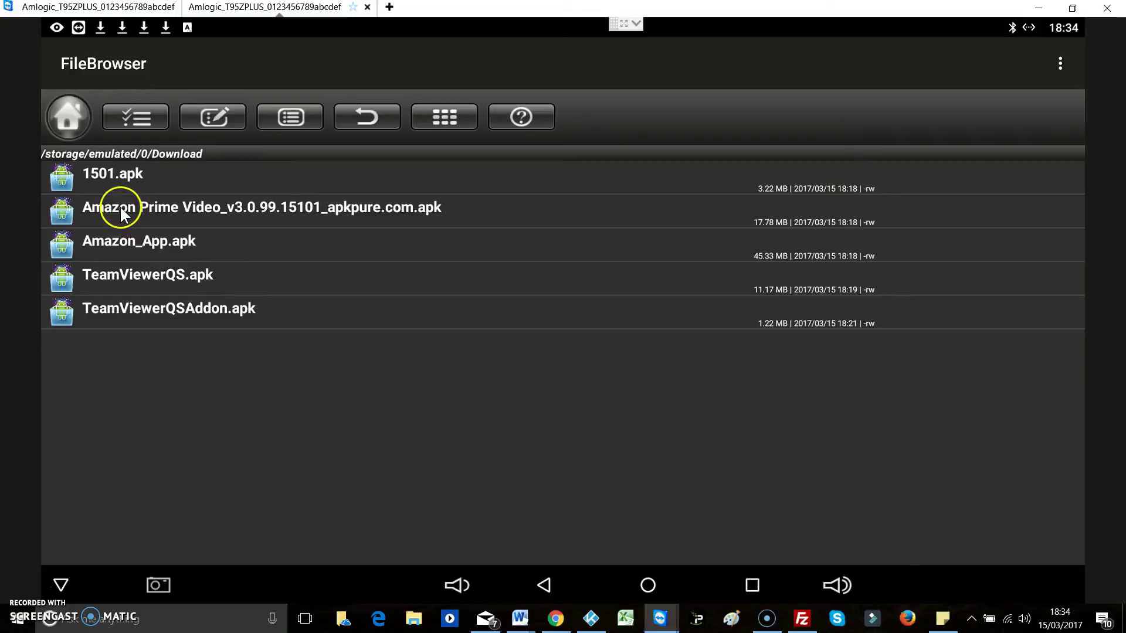
Step: Install the Mediahhh app from 1501.apk and return to the Download folder
left_click(133, 180)
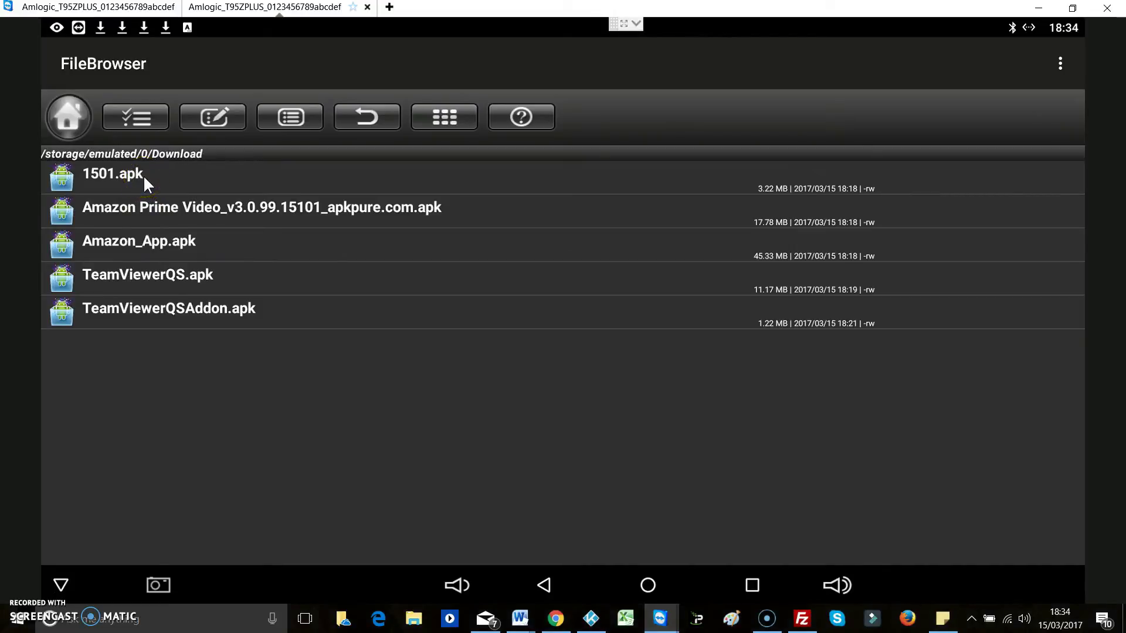
left_click(143, 176)
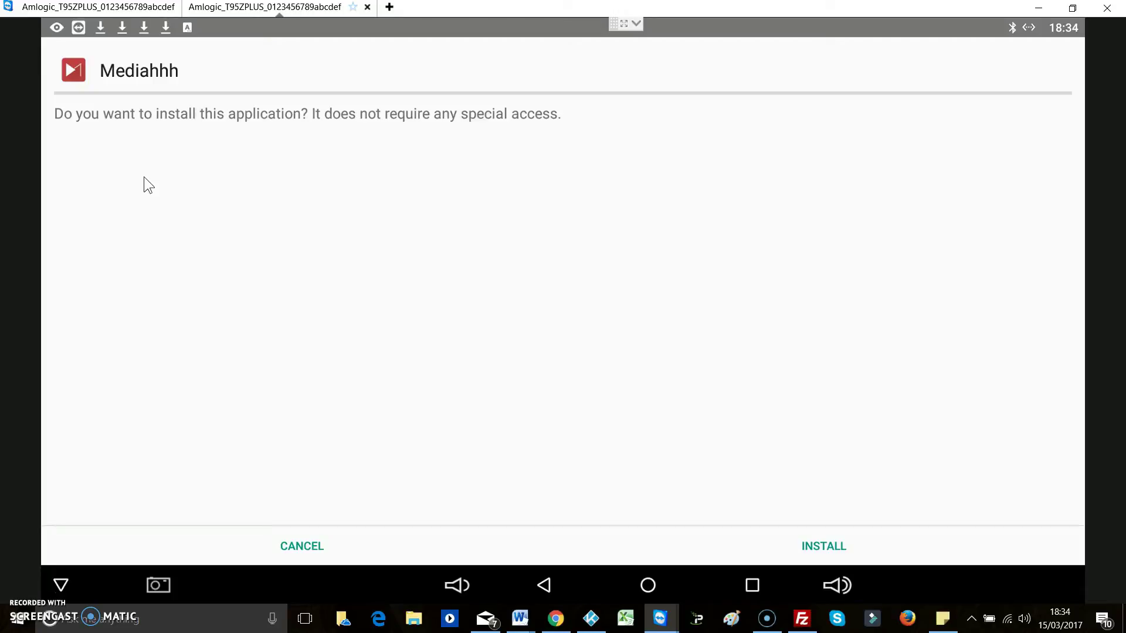
left_click(460, 296)
left_click(821, 546)
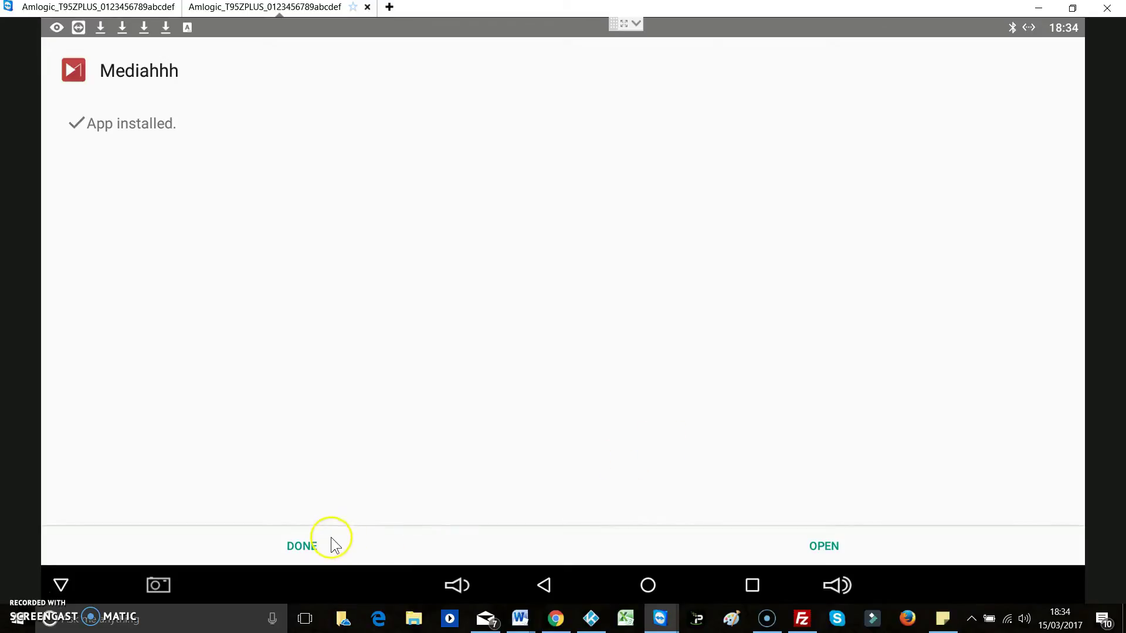
left_click(302, 546)
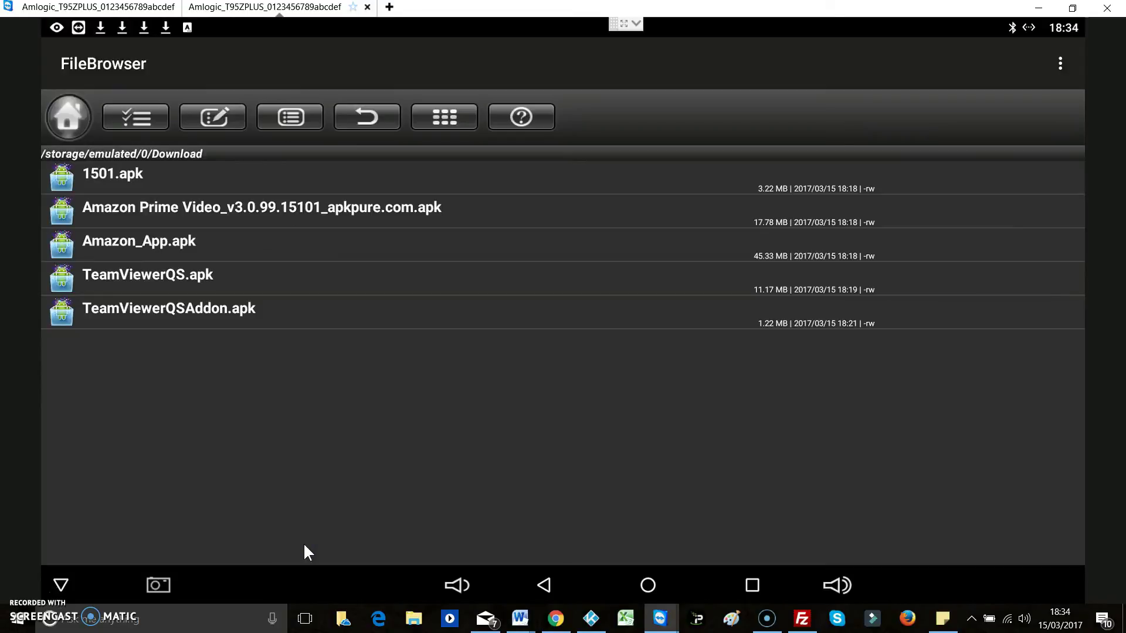
Step: Install Prime Video from Amazon Prime Video_v3.0.99.15101_apkpure.com.apk
left_click(236, 206)
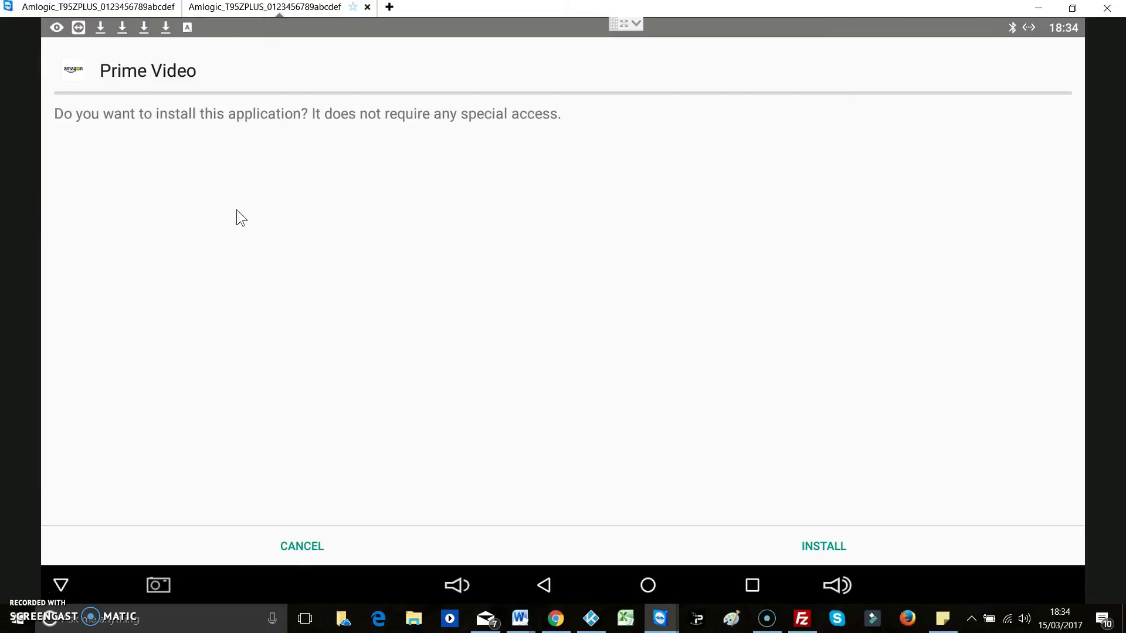
left_click(815, 546)
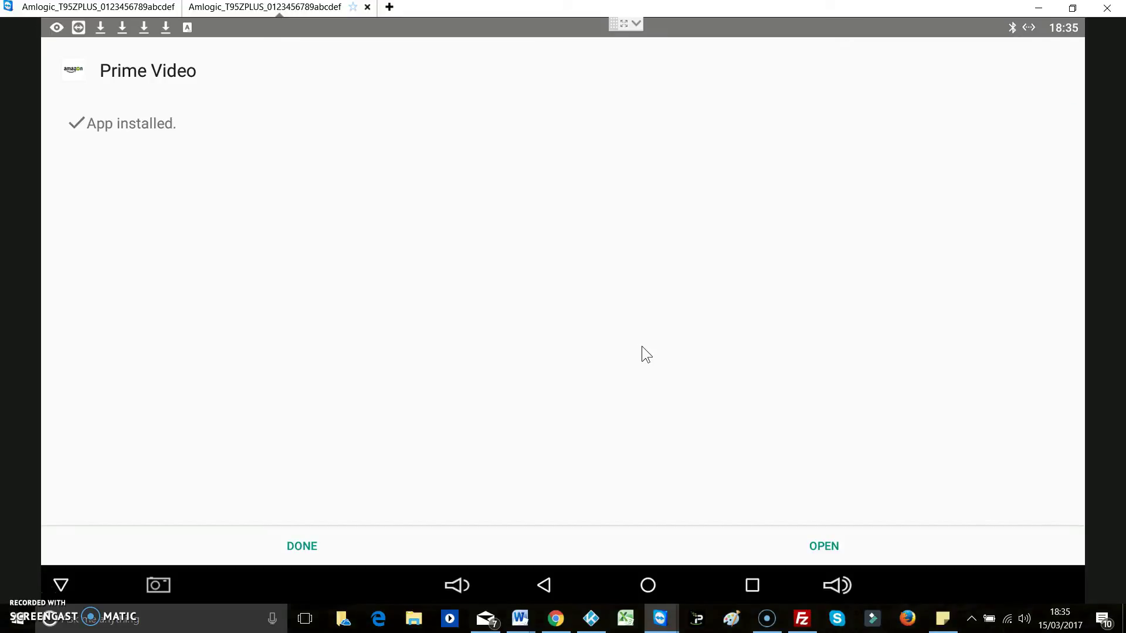
Step: Close the Prime Video installer and install the Amazon app from Amazon_App.apk, returning to the Download folder
left_click(317, 545)
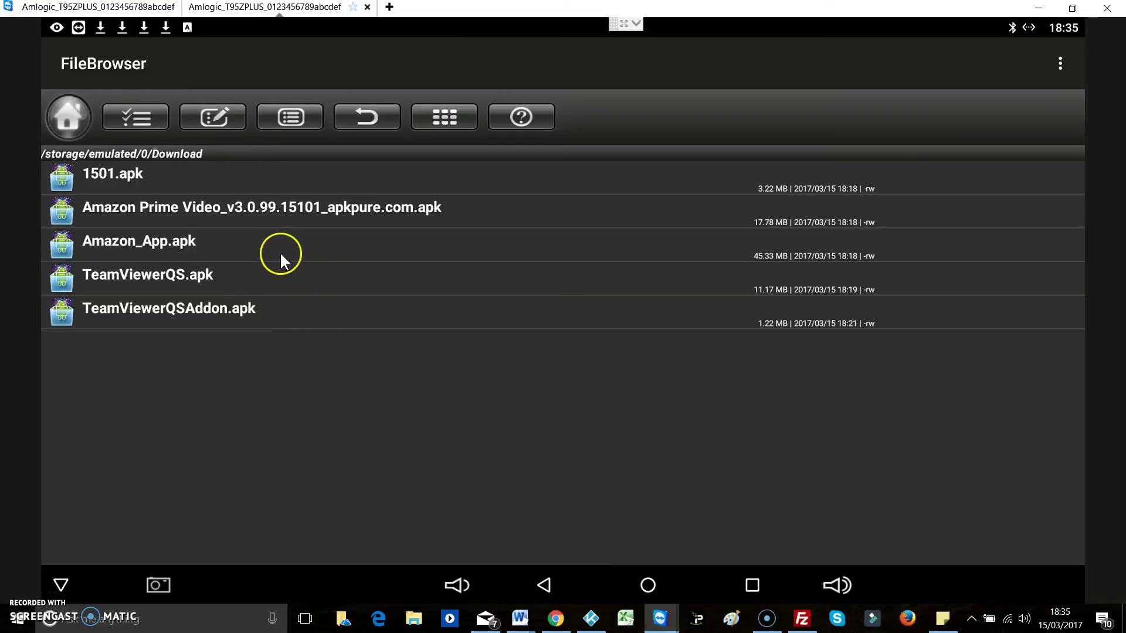
left_click(276, 247)
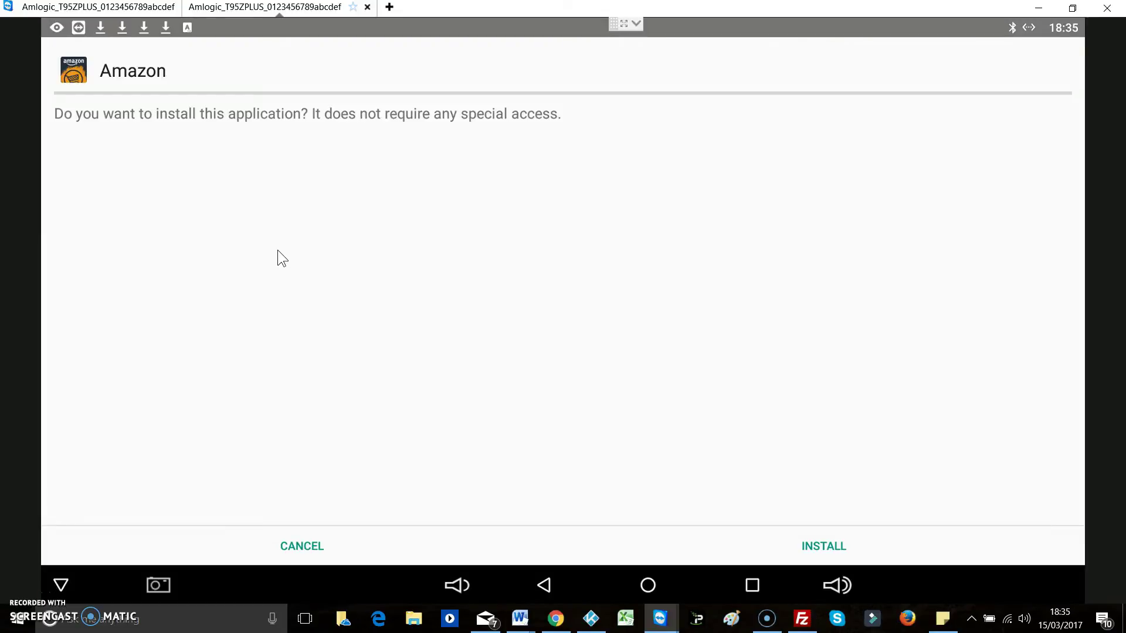
left_click(821, 541)
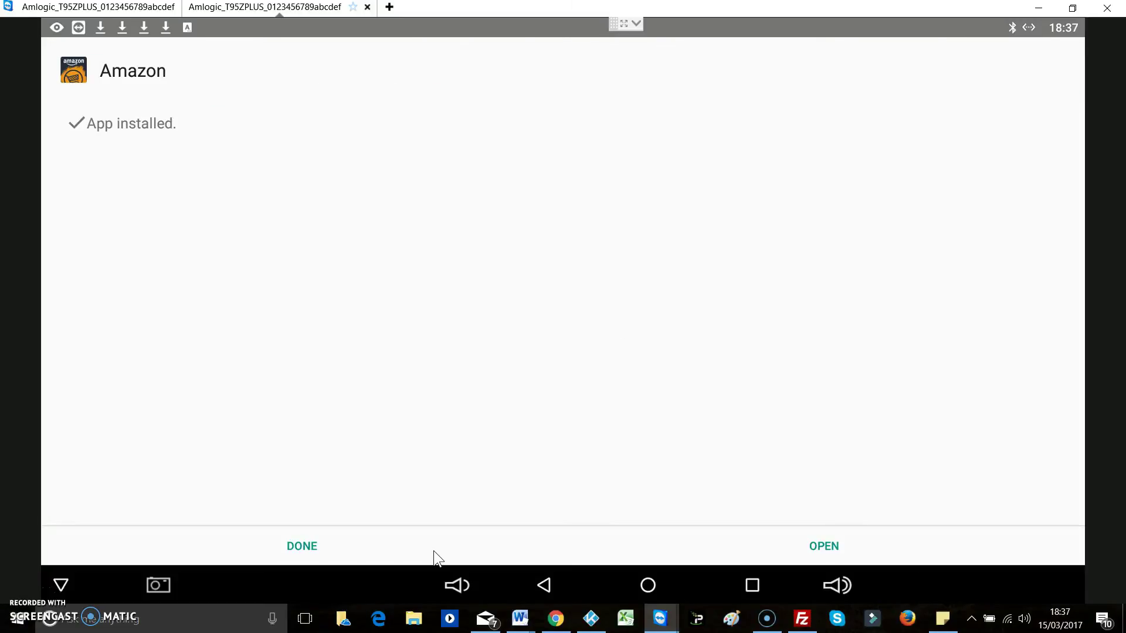
left_click(302, 545)
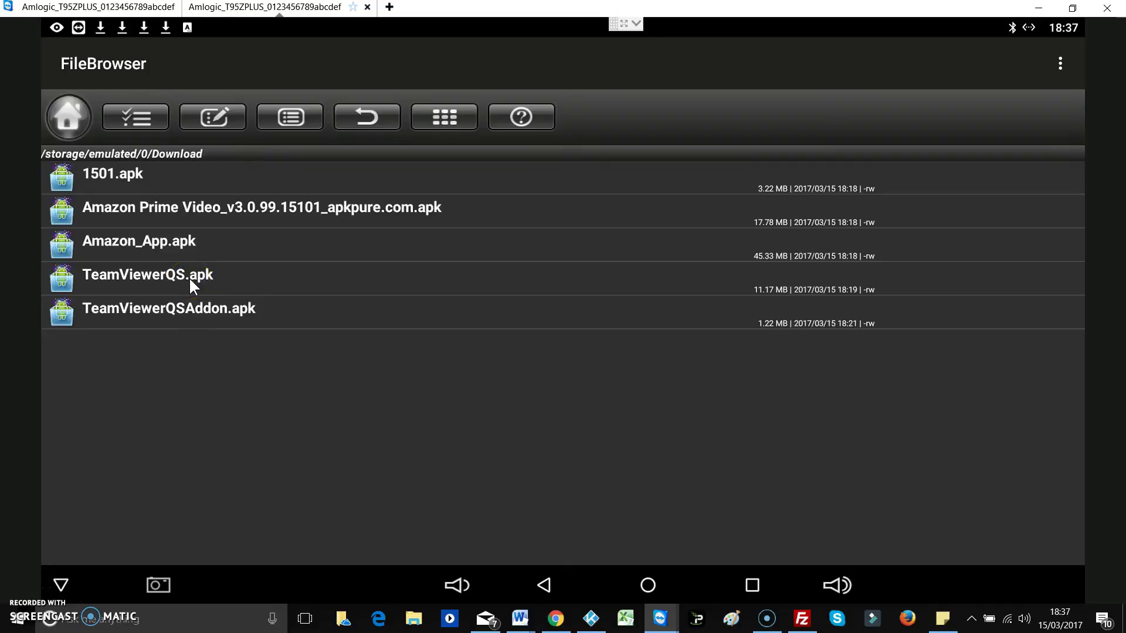
key("Down")
key("Down")
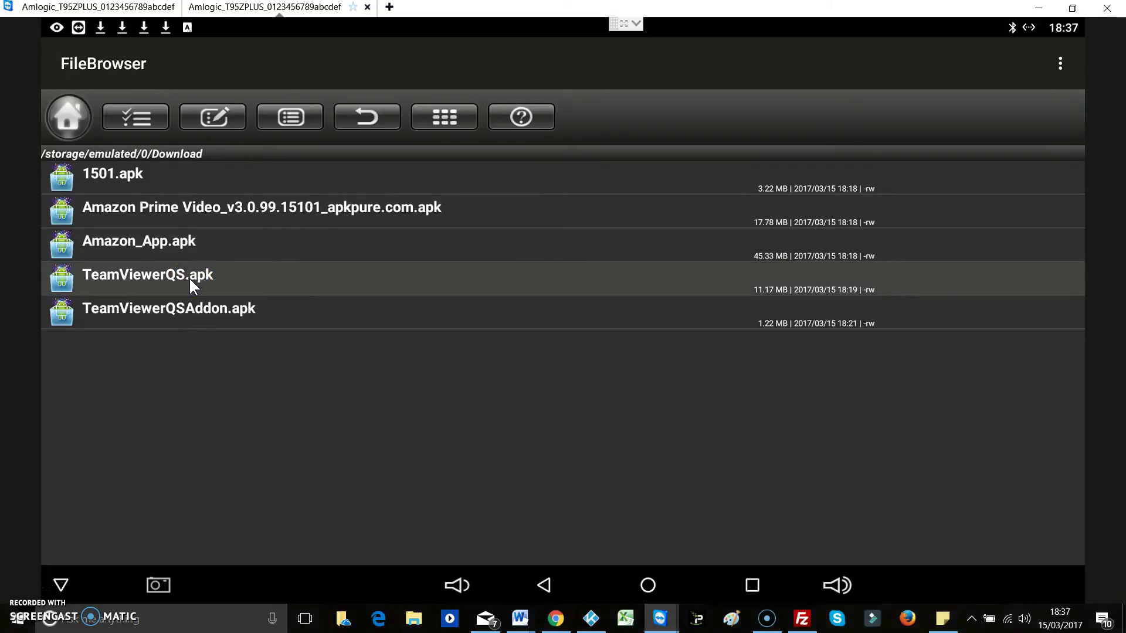
key("Down")
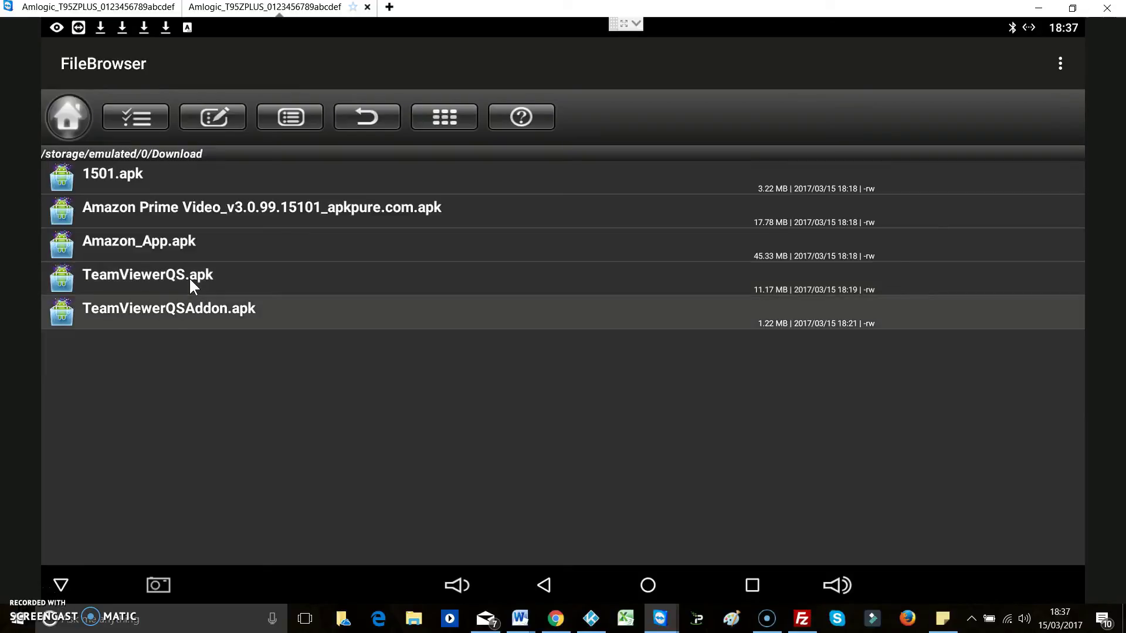
key("Up")
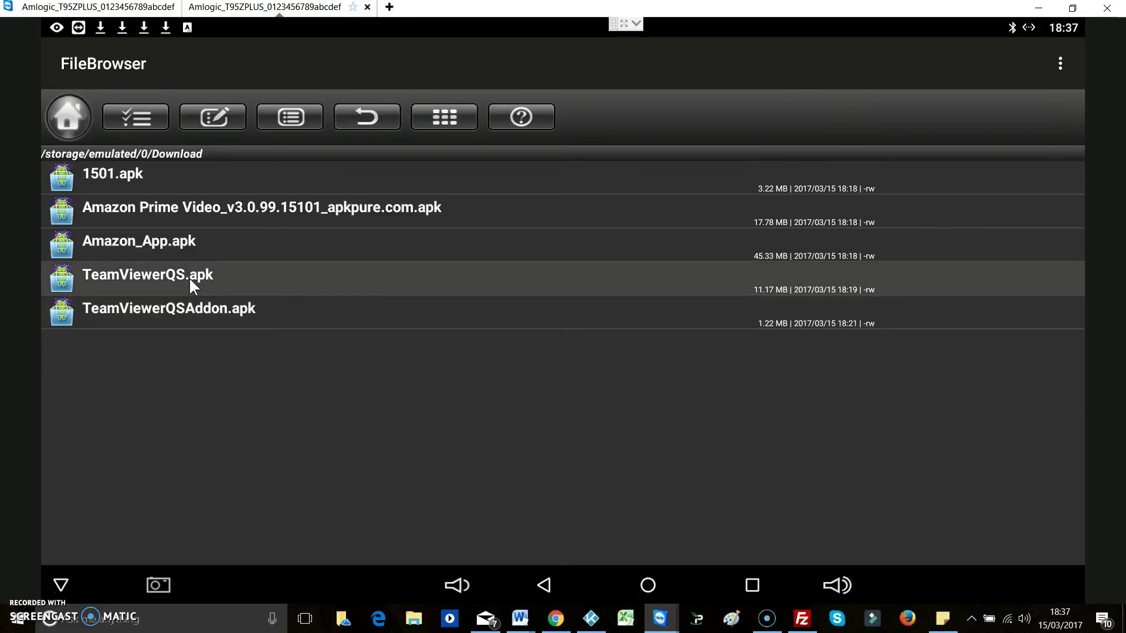
key("Down")
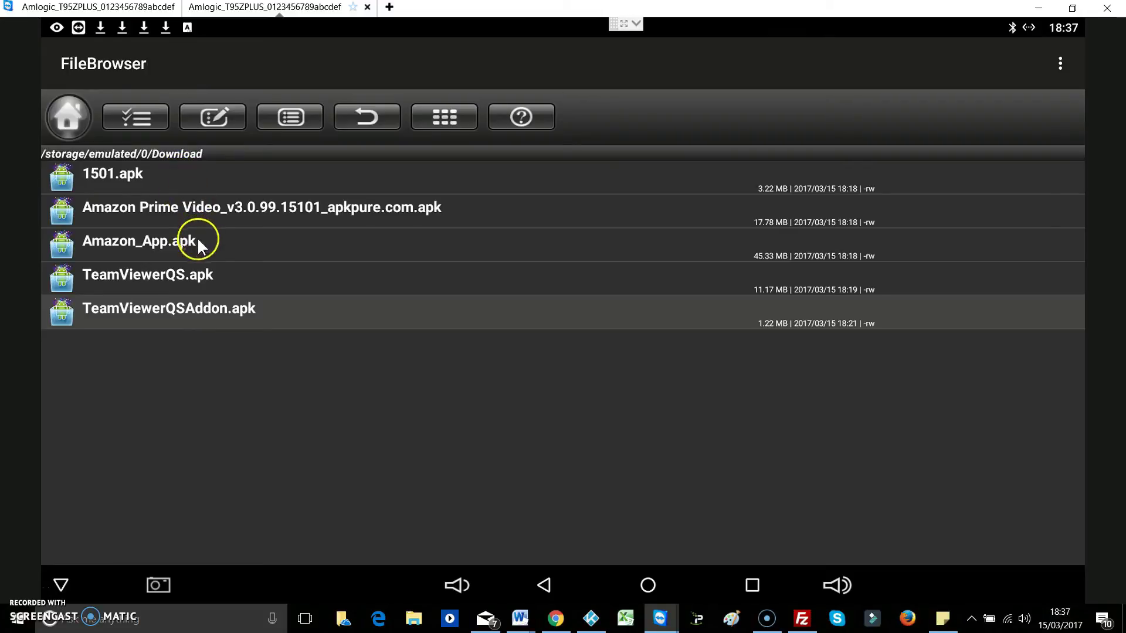
Step: Delete all five APK files in the Download folder using multi-selection, and turn multi-selection off
left_click(159, 126)
left_click(171, 173)
left_click(175, 210)
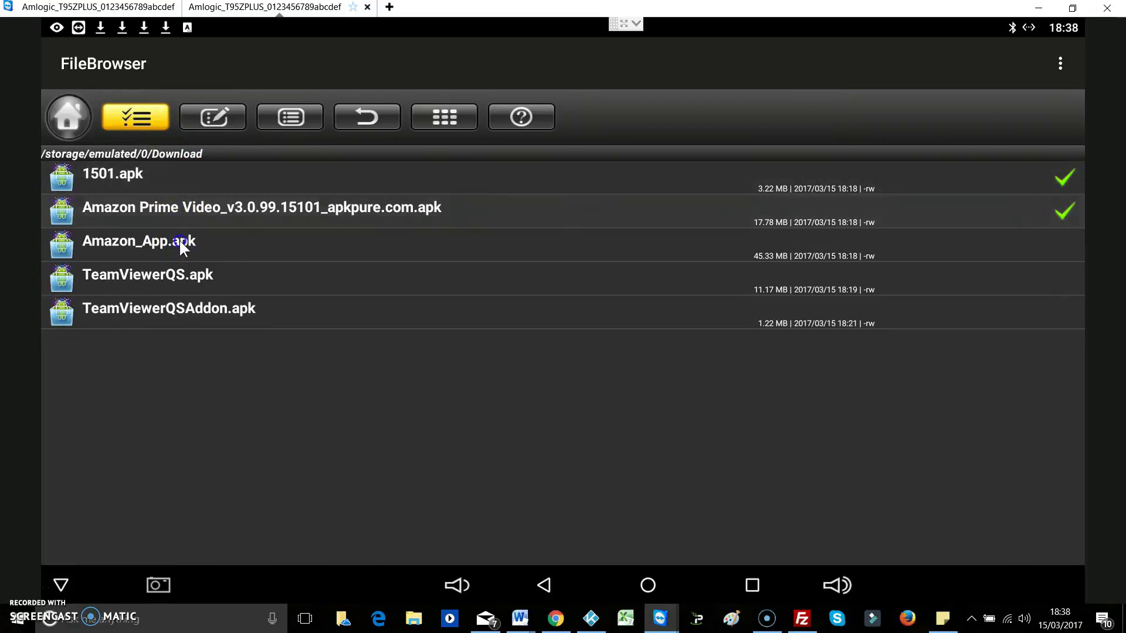
left_click(178, 239)
left_click(182, 278)
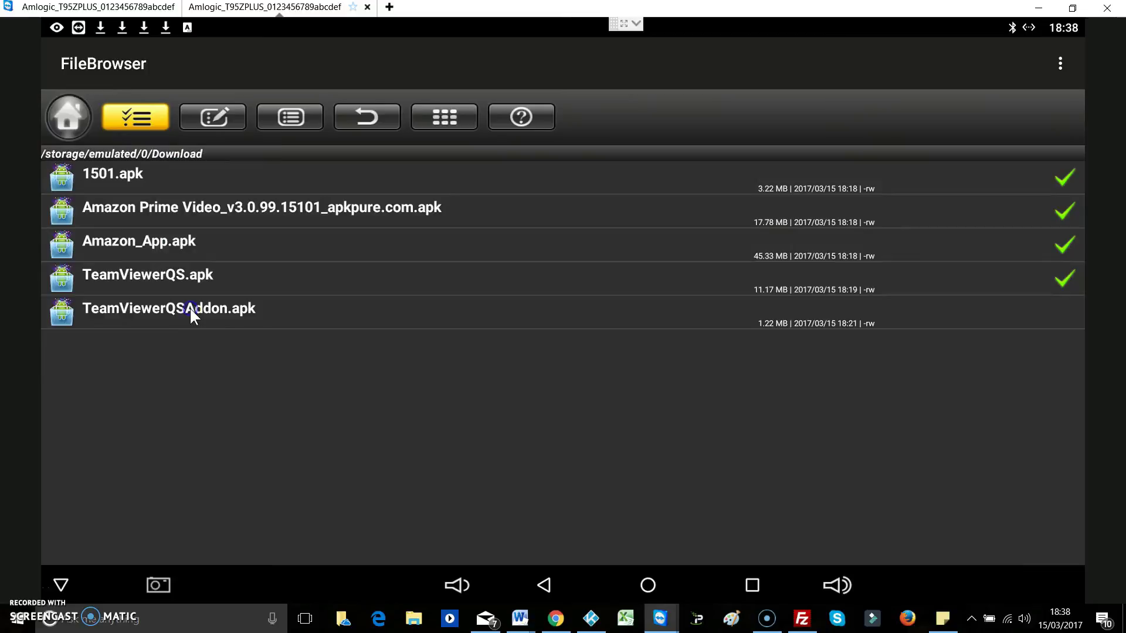
left_click(190, 307)
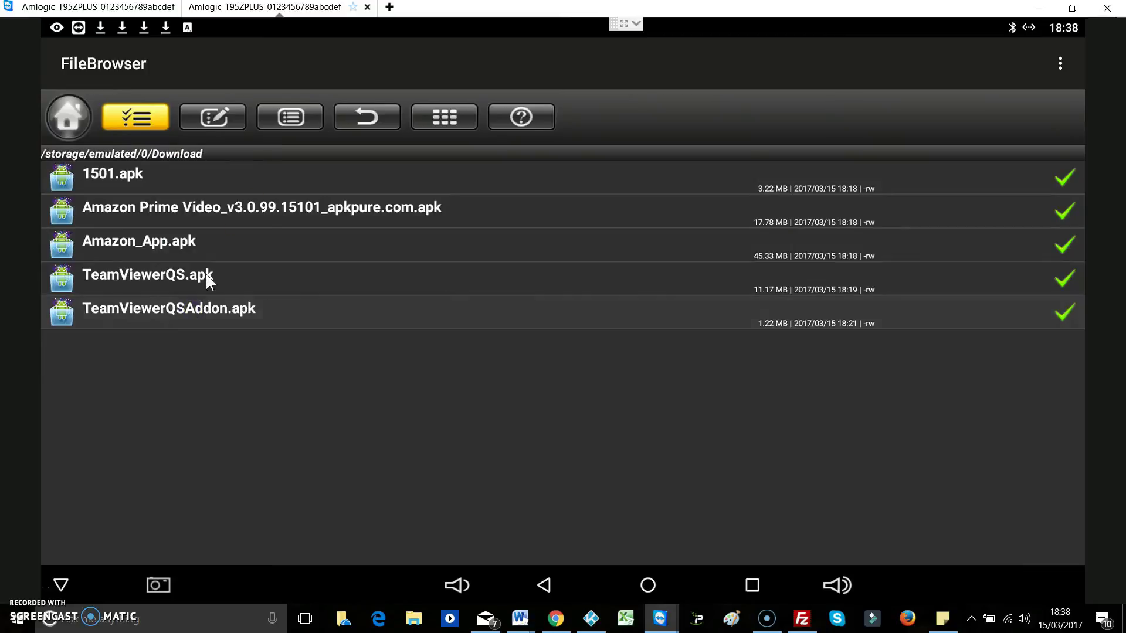
left_click(231, 119)
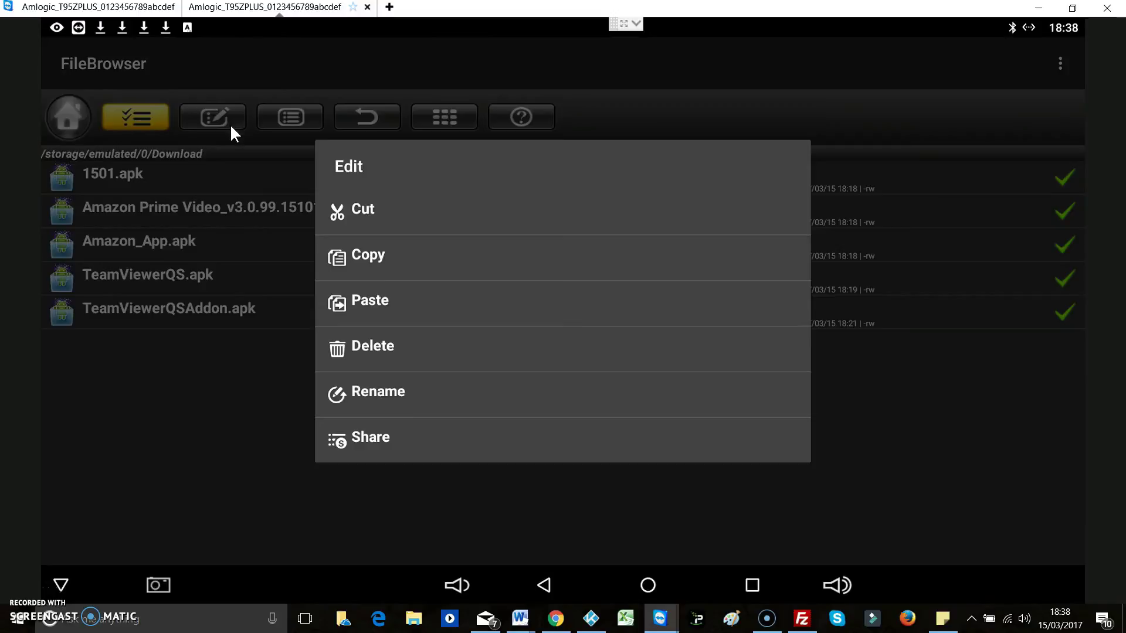
left_click(367, 348)
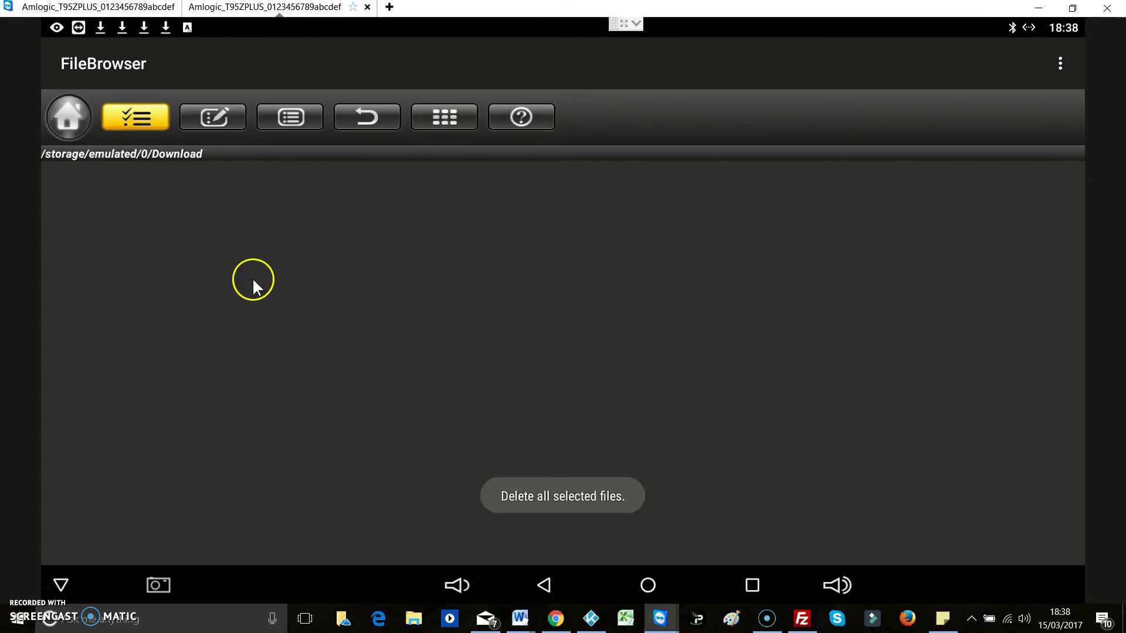
left_click(149, 122)
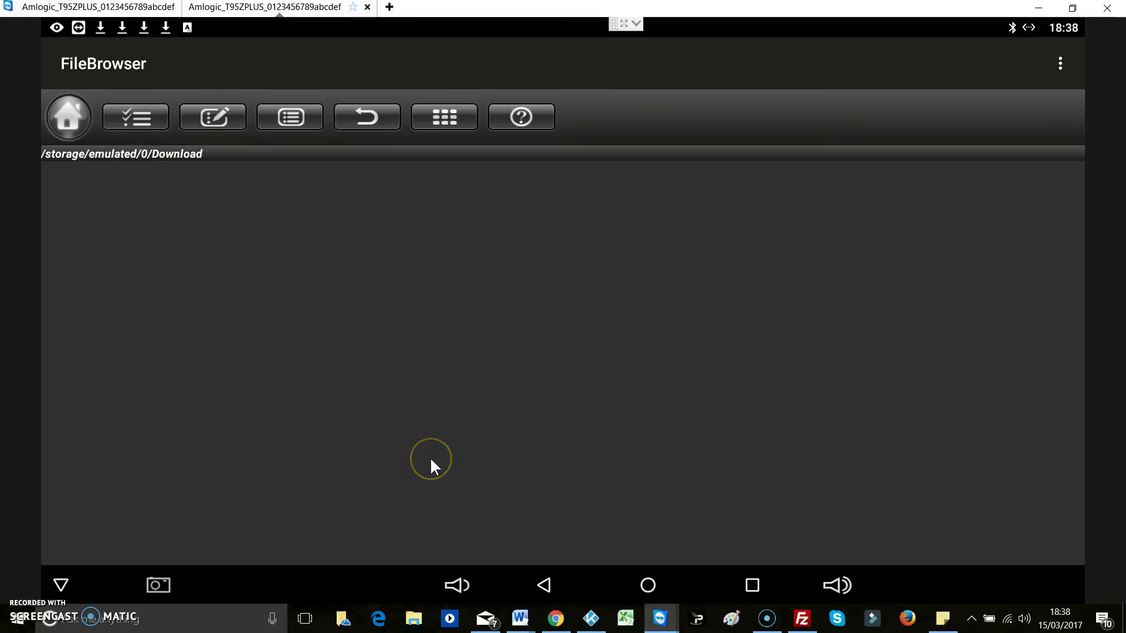
Step: Return to the home screen and open the Apps section of the device settings
left_click(645, 587)
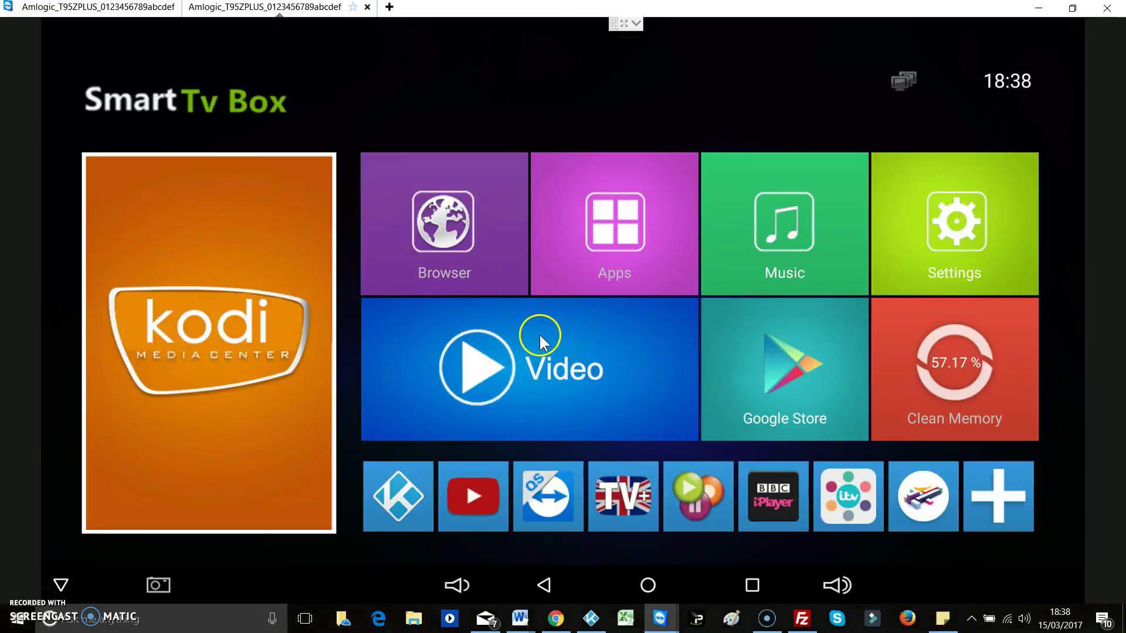
left_click(976, 208)
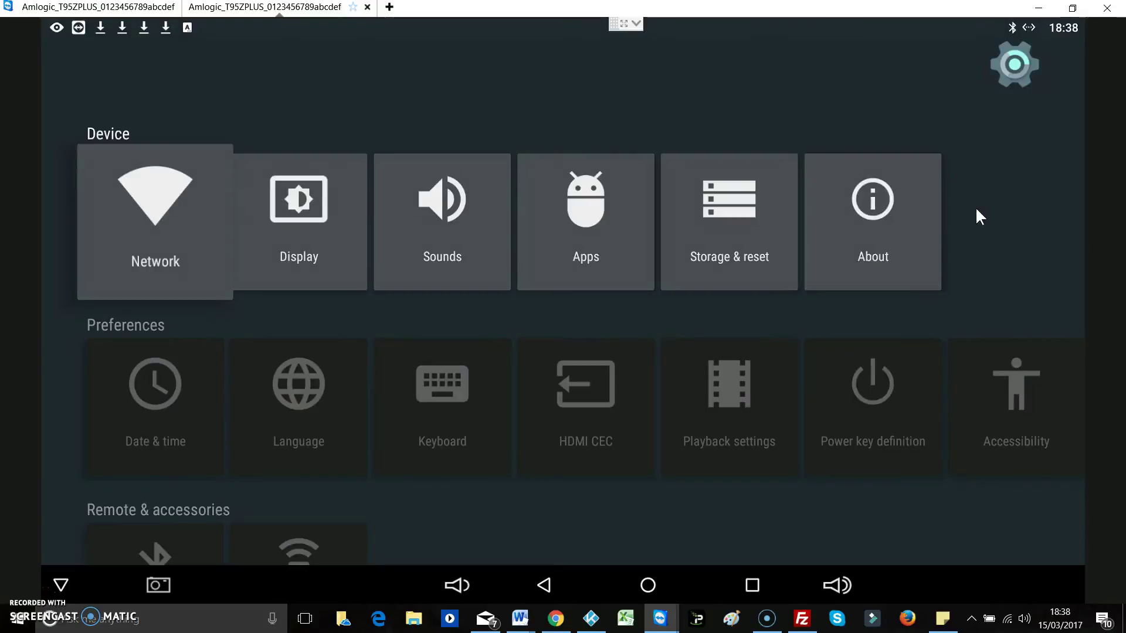
left_click(570, 241)
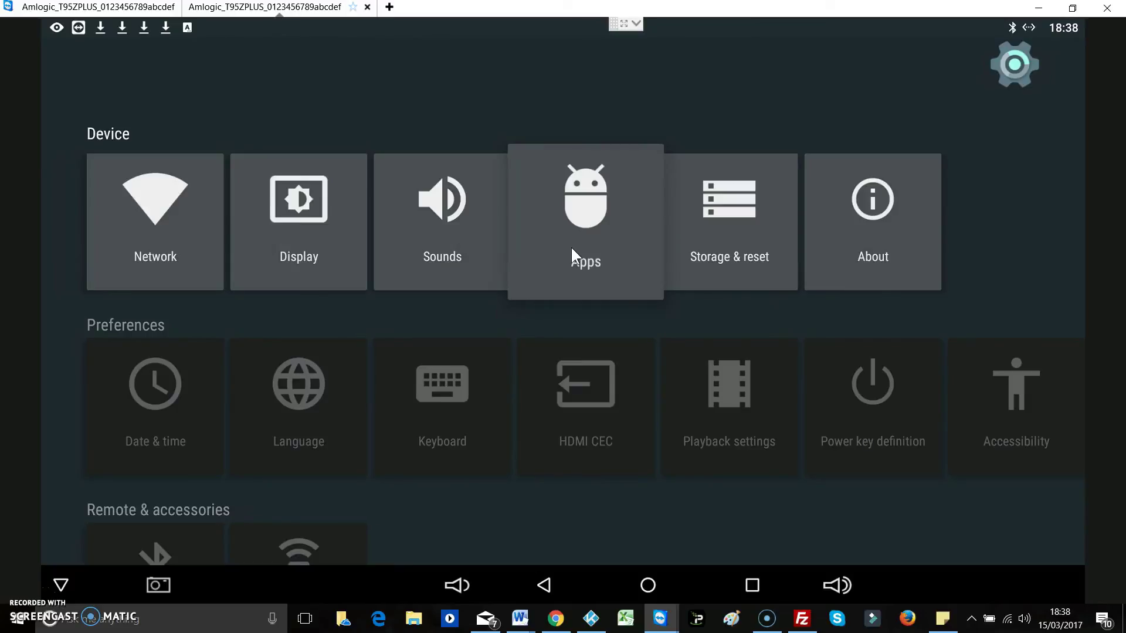
left_click(572, 248)
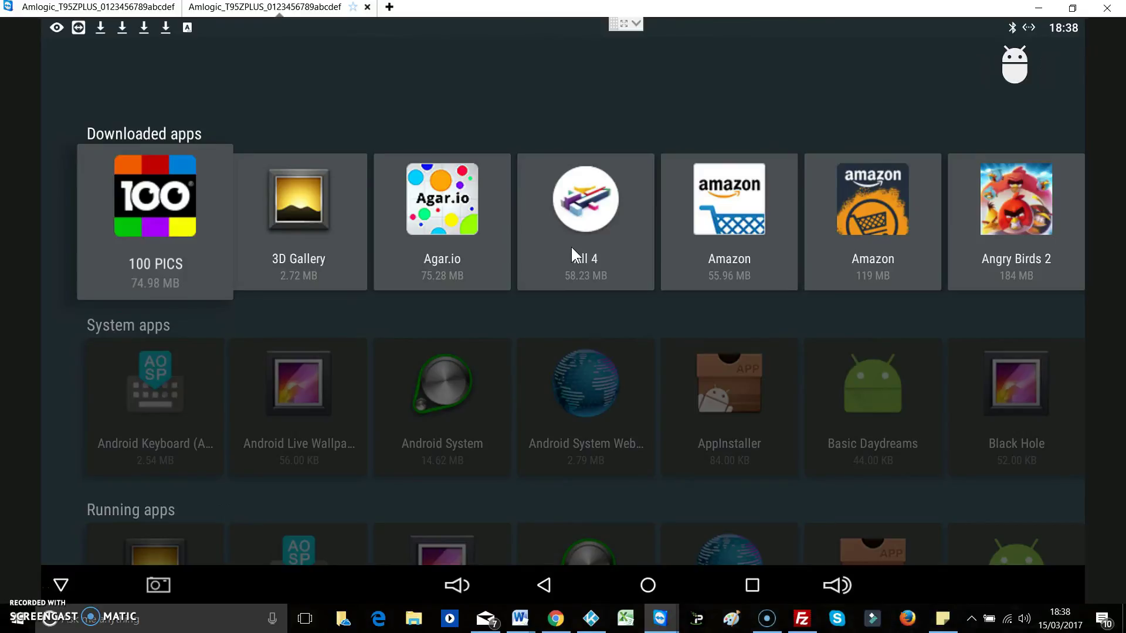
key("Right")
key("Right")
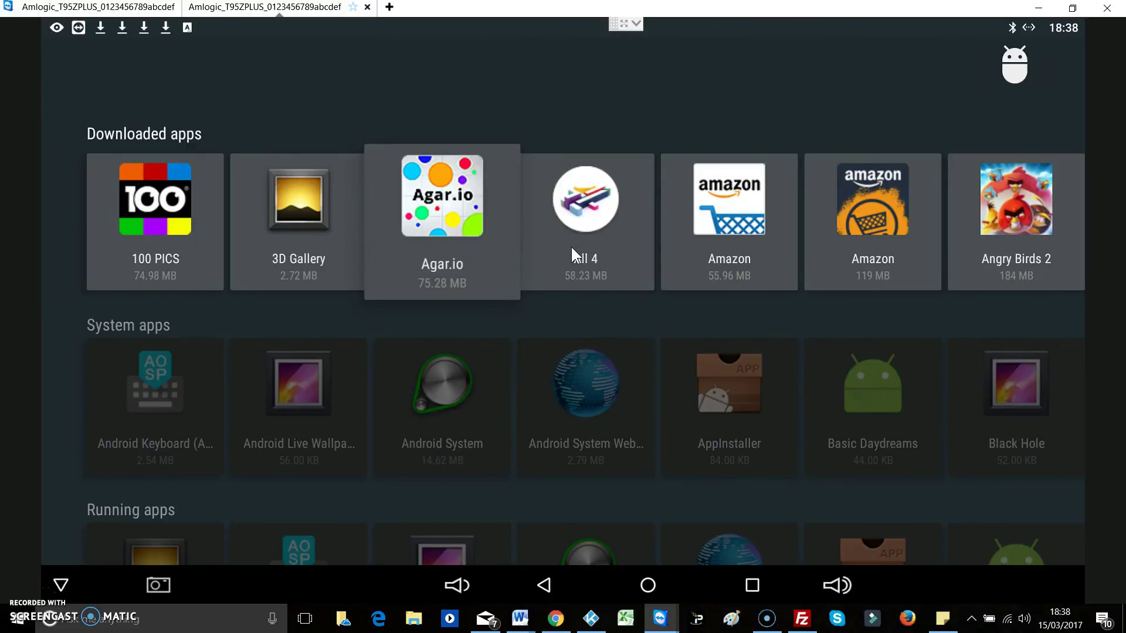
key("Left")
key("Left")
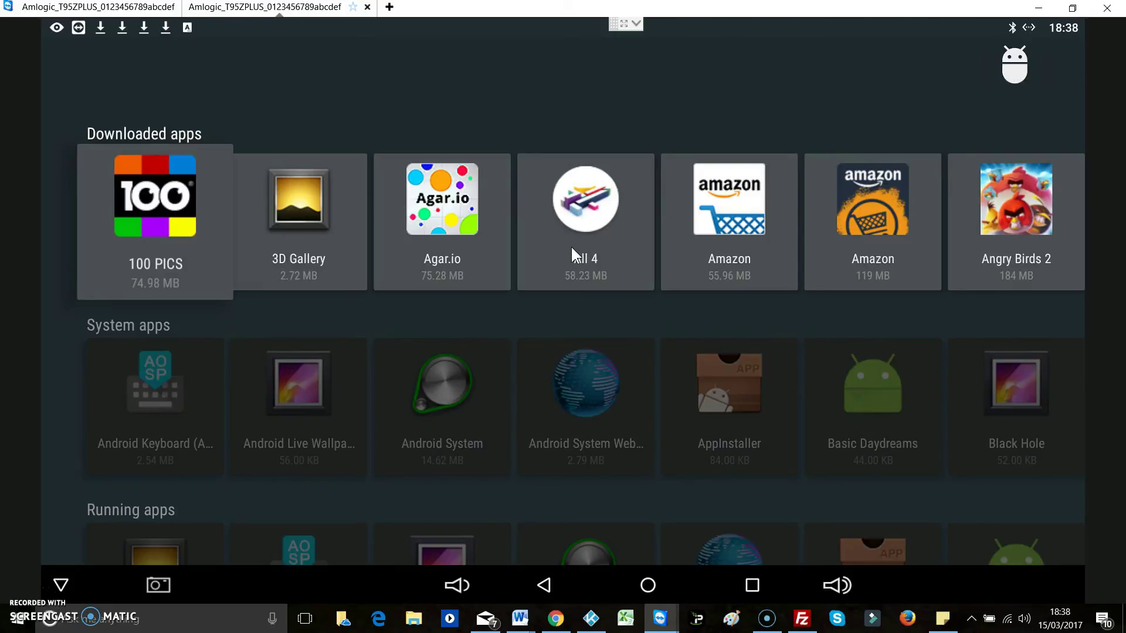
Step: Uninstall the 100 PICS app from the Downloaded apps, confirming the removal
key("Return")
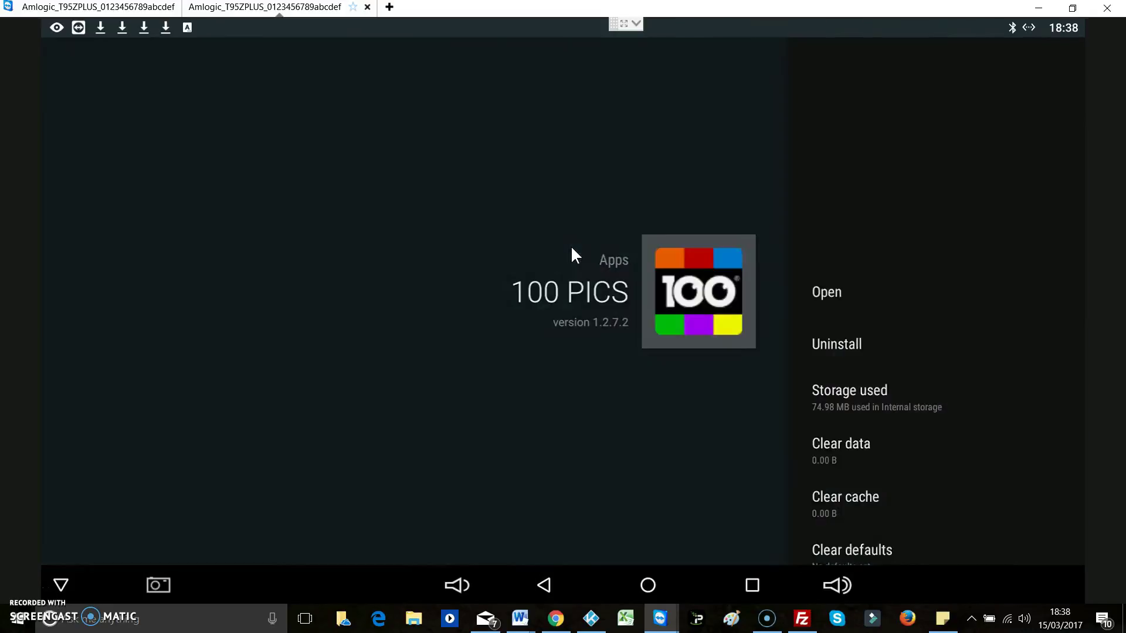
key("Down")
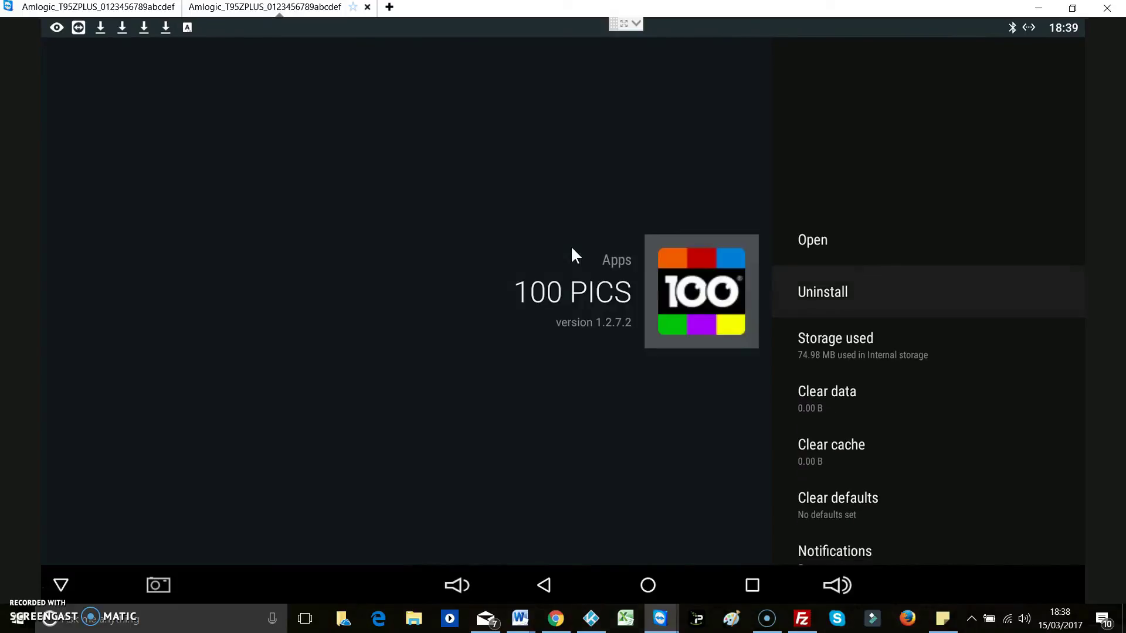
key("Return")
key("Up")
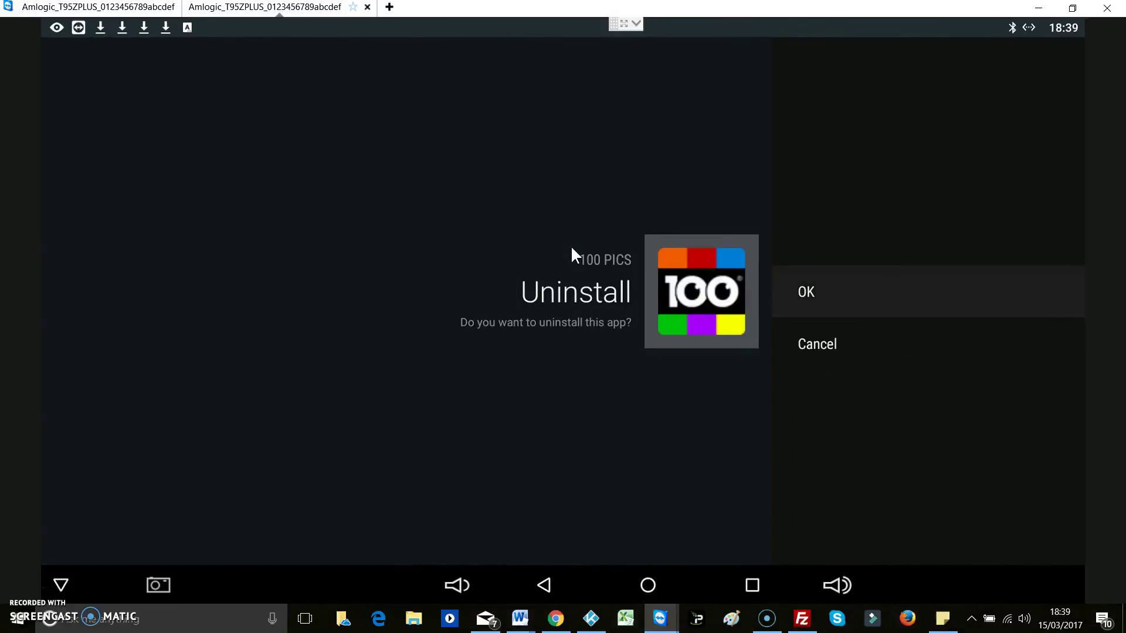
key("Return")
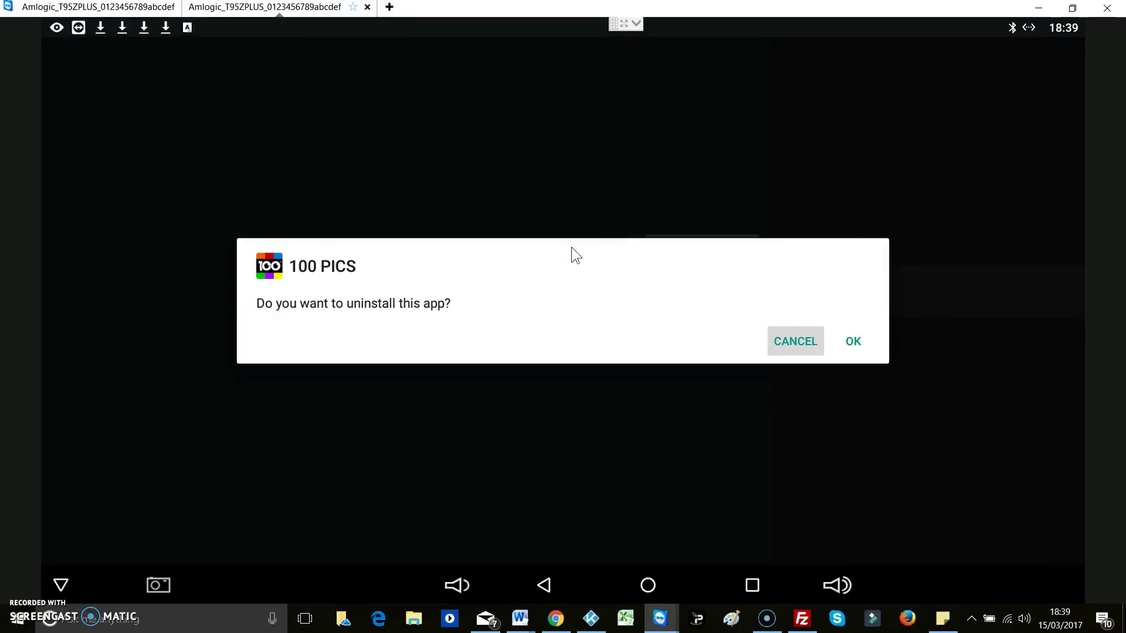
key("Right")
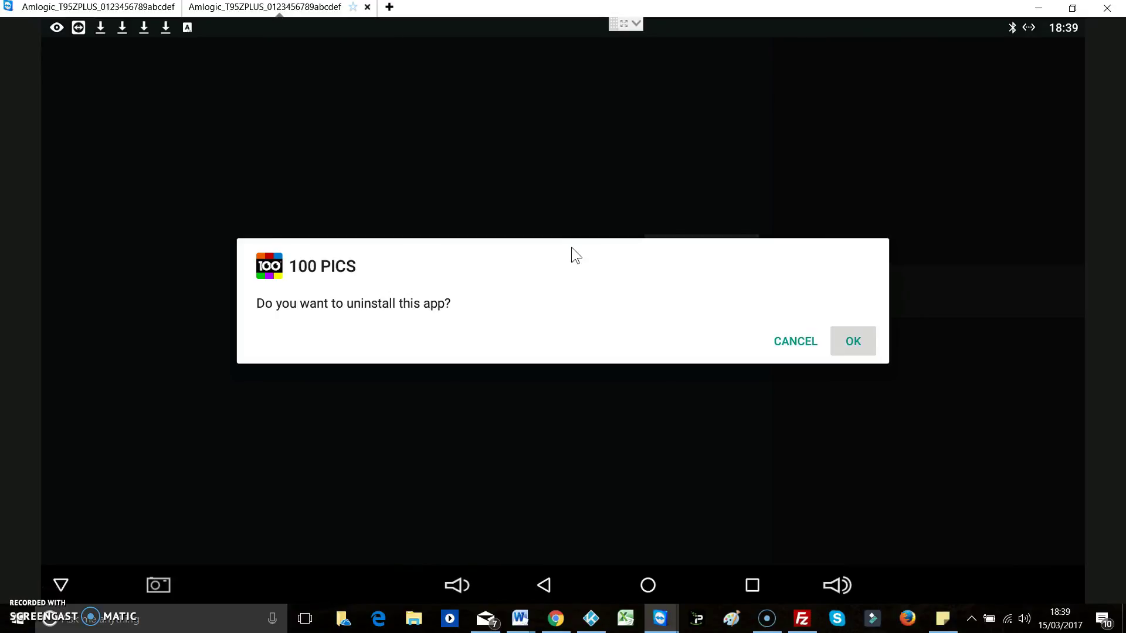
key("Return")
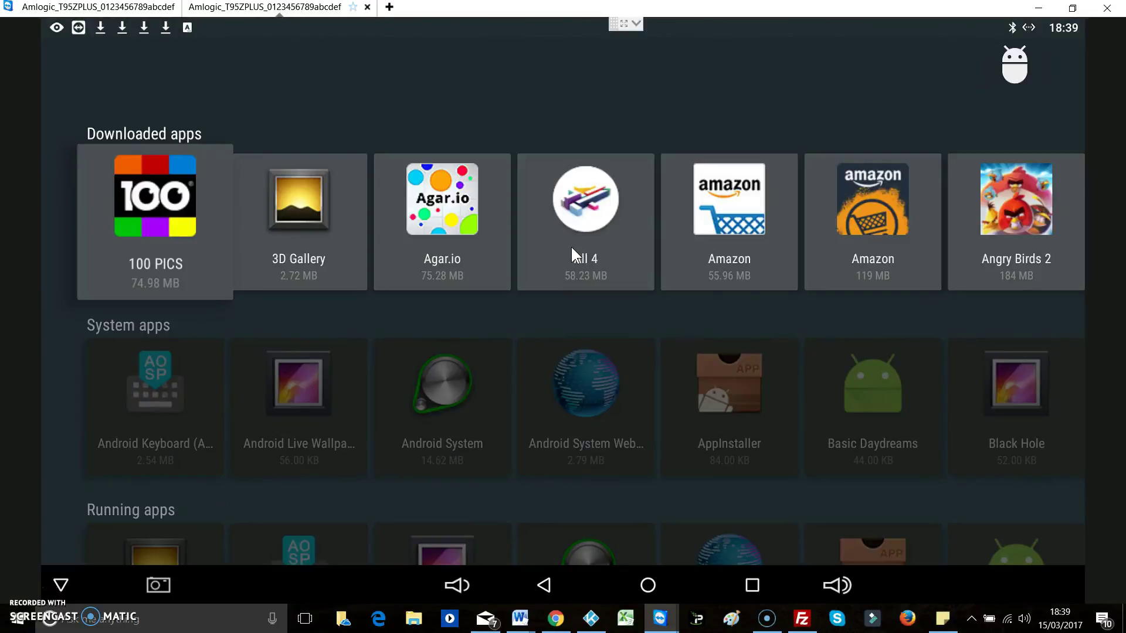